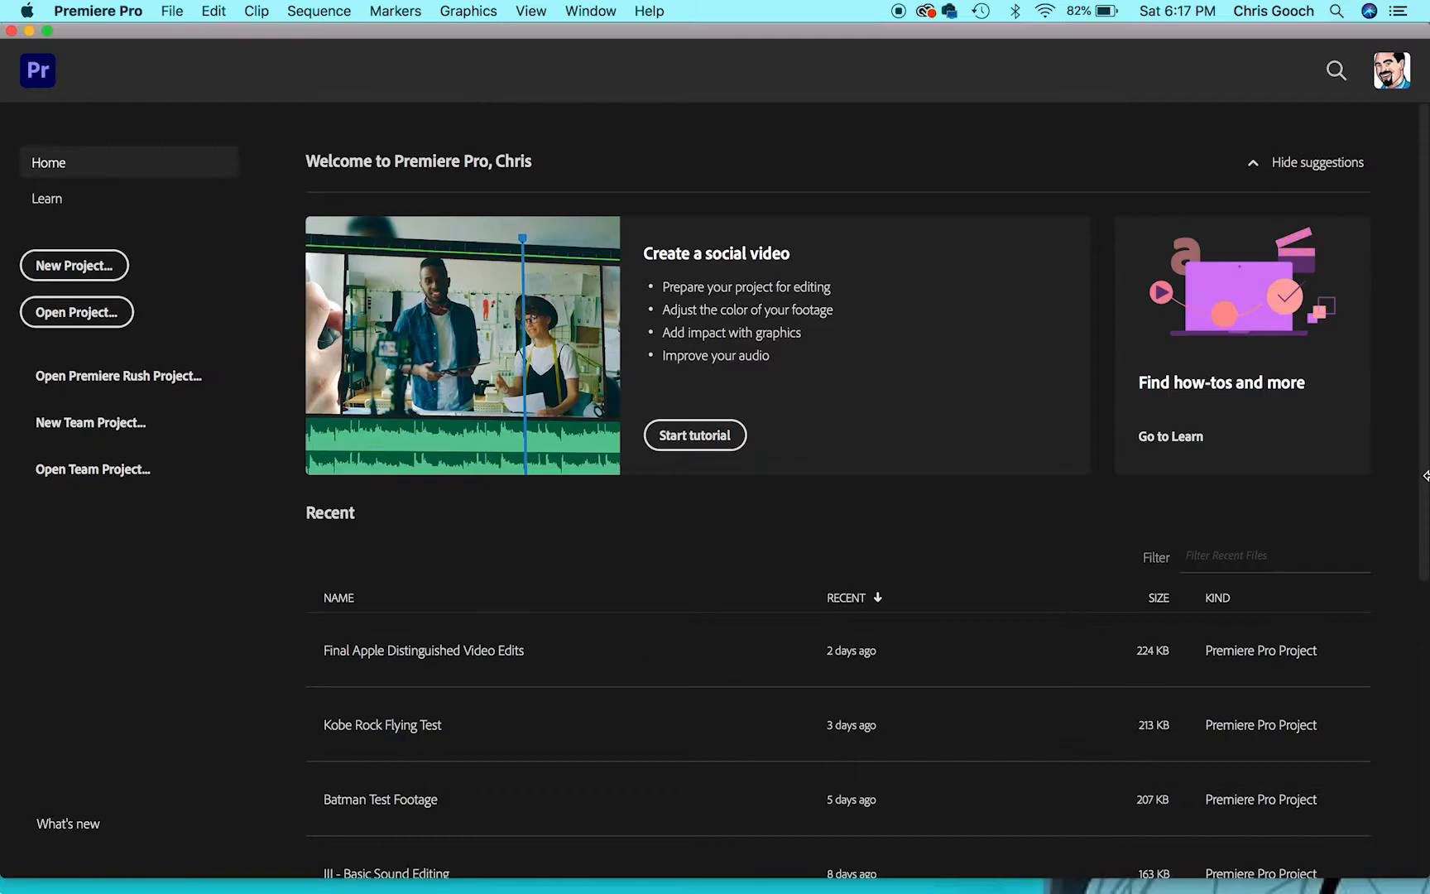
- Create a new project named "News Story - With Graphics"
left_click(72, 265)
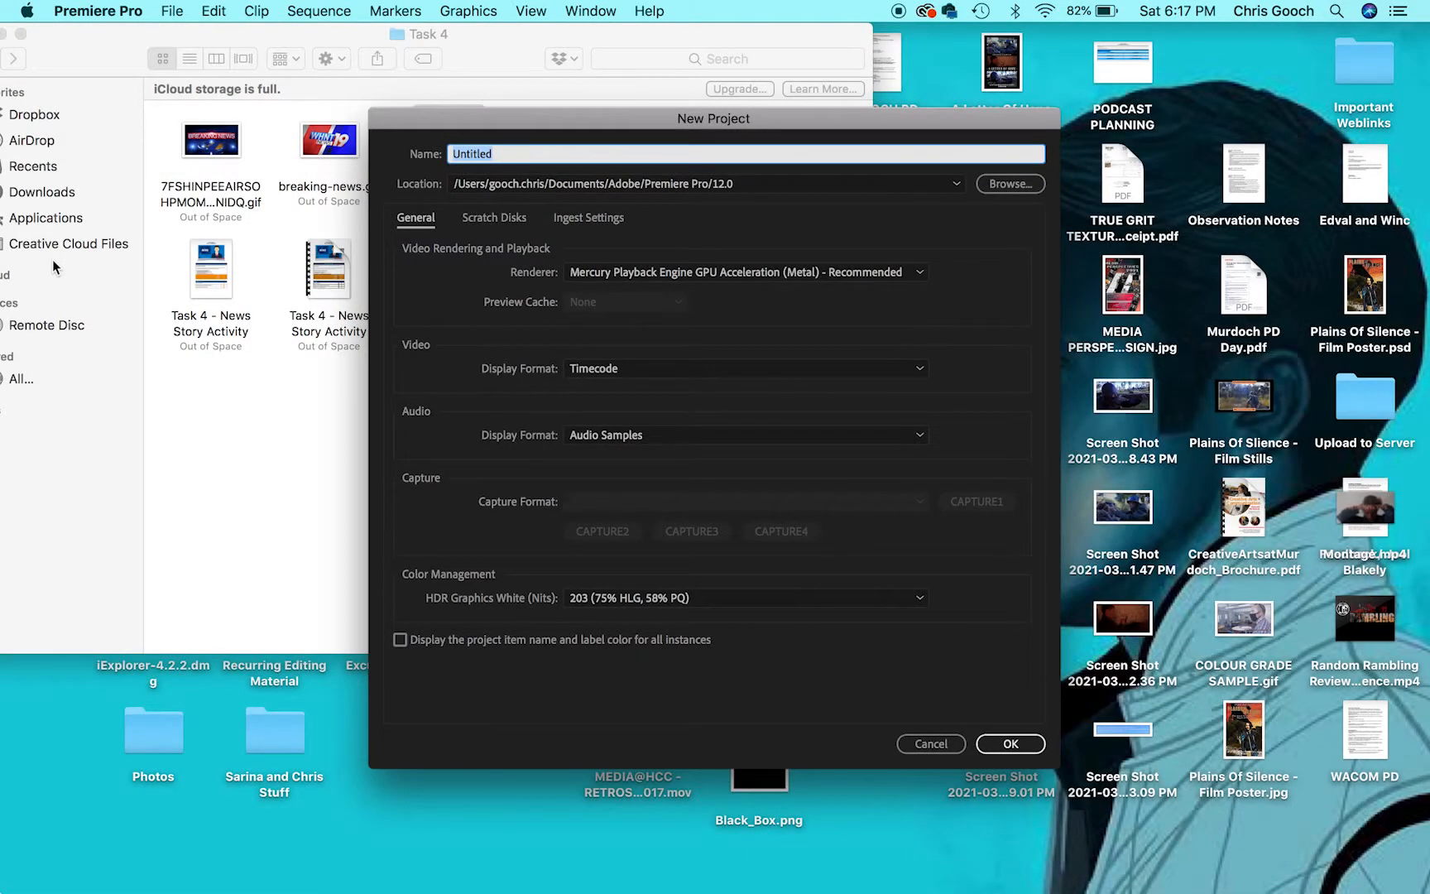
type("News Story - With Graphics")
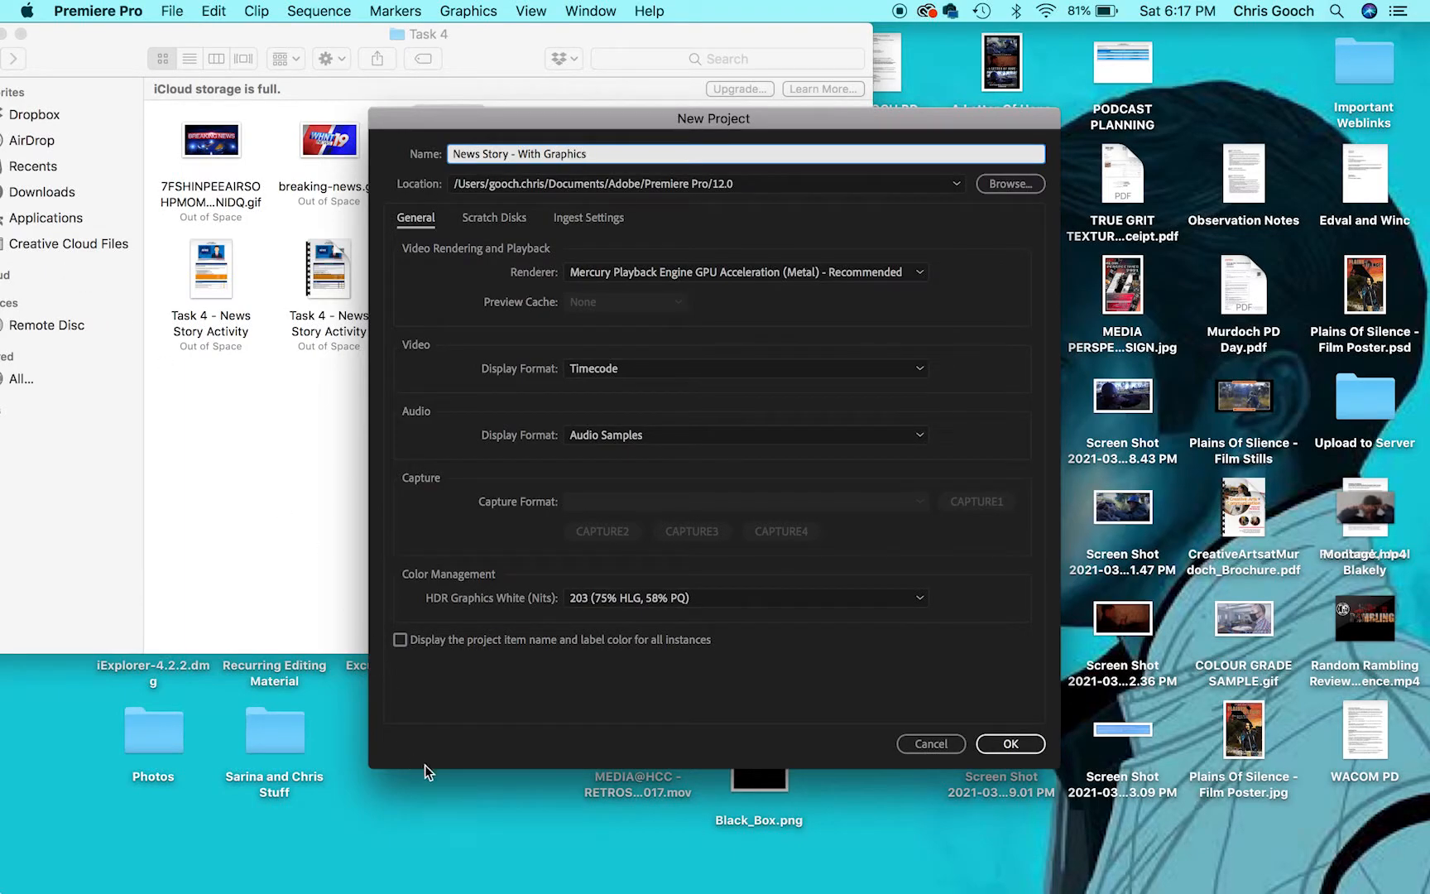
left_click(1024, 749)
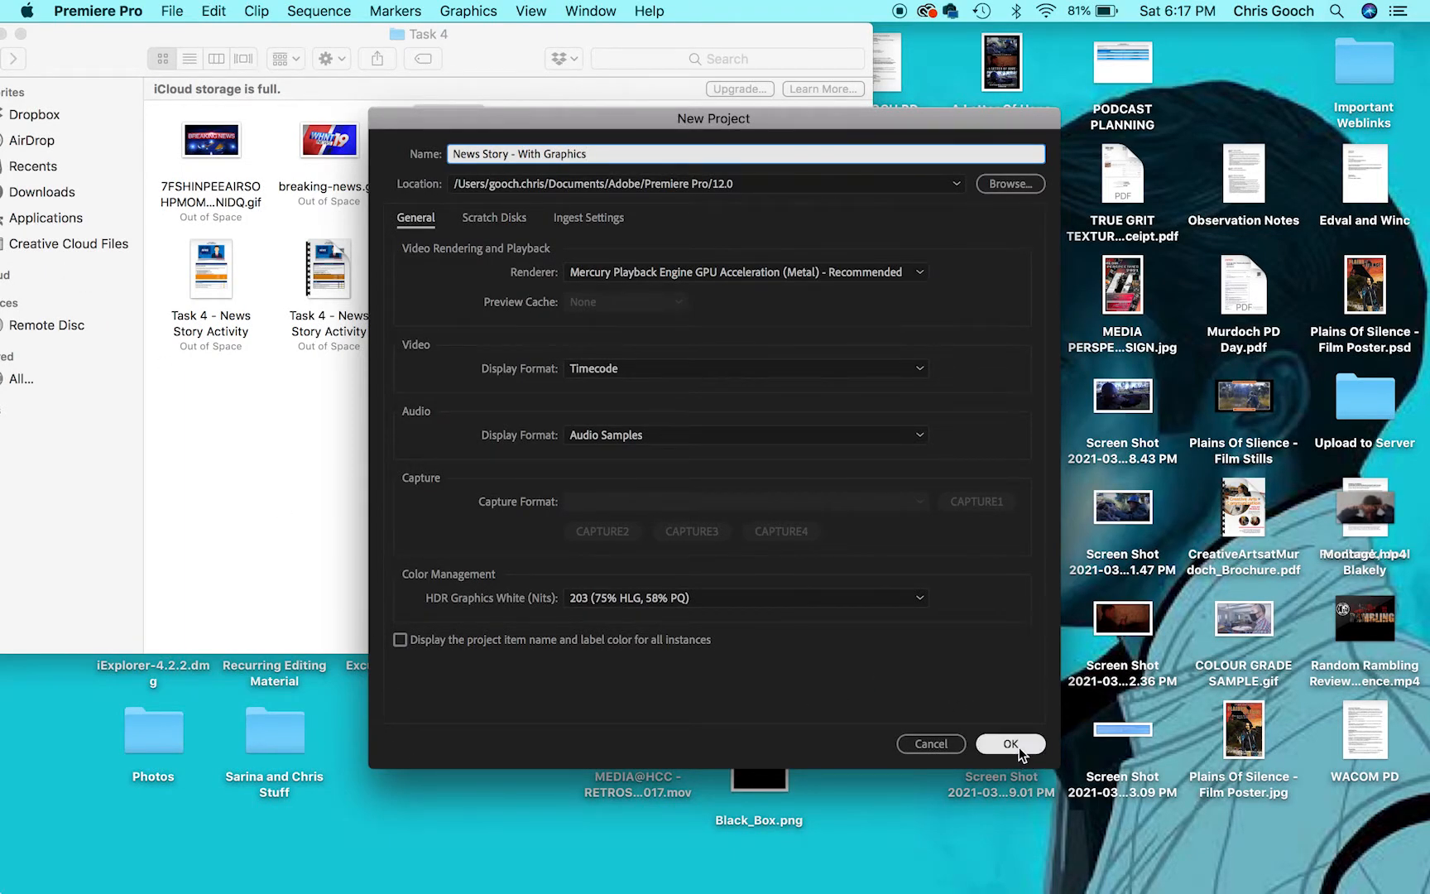
- Import MVI_1836.MOV from the Task 4 folder into the project
left_click_drag(809, 34, 977, 15)
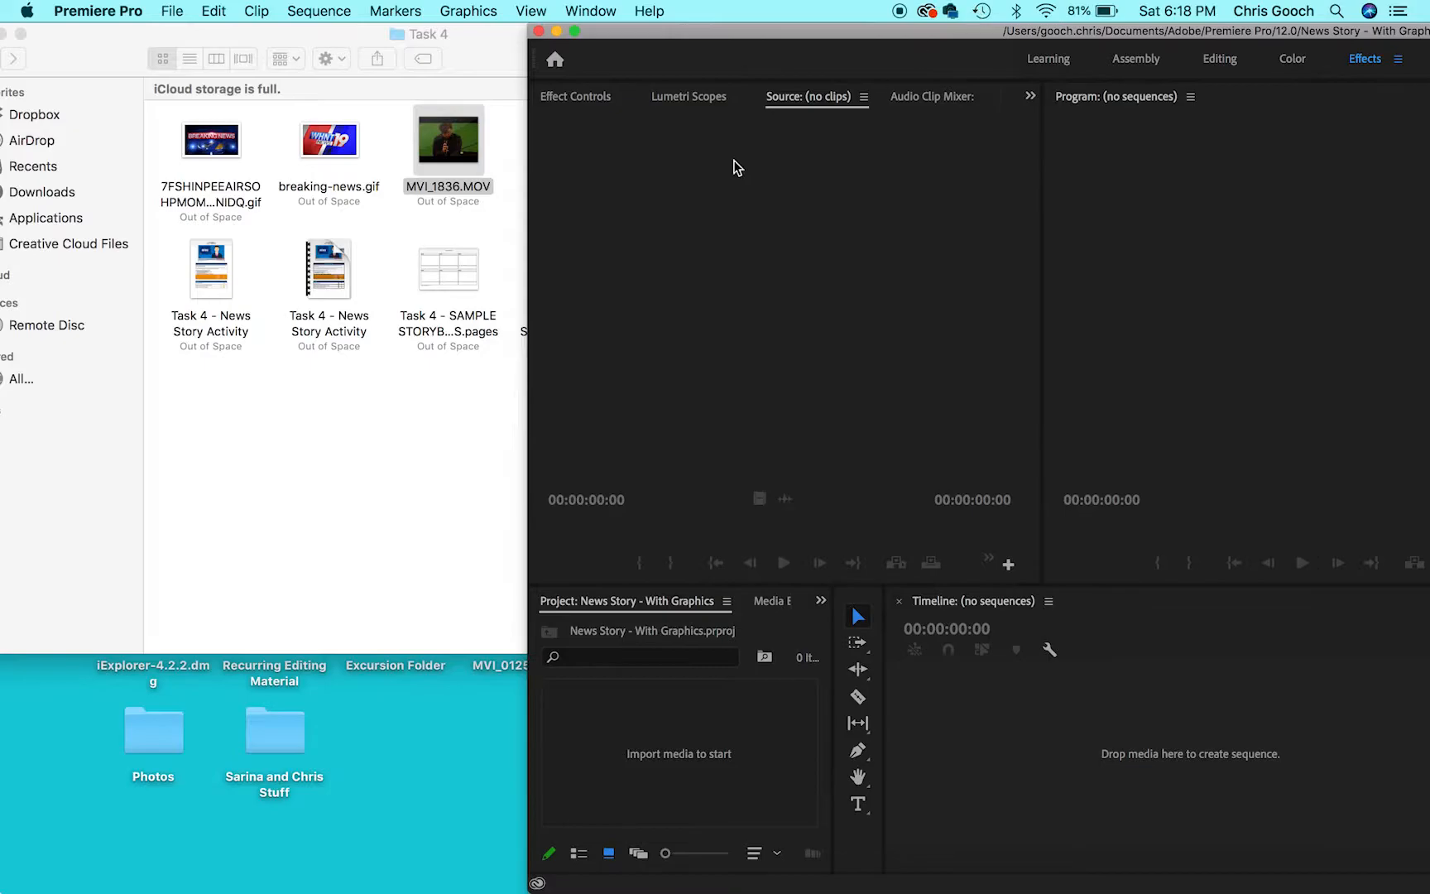
left_click_drag(472, 143, 759, 726)
left_click(362, 439)
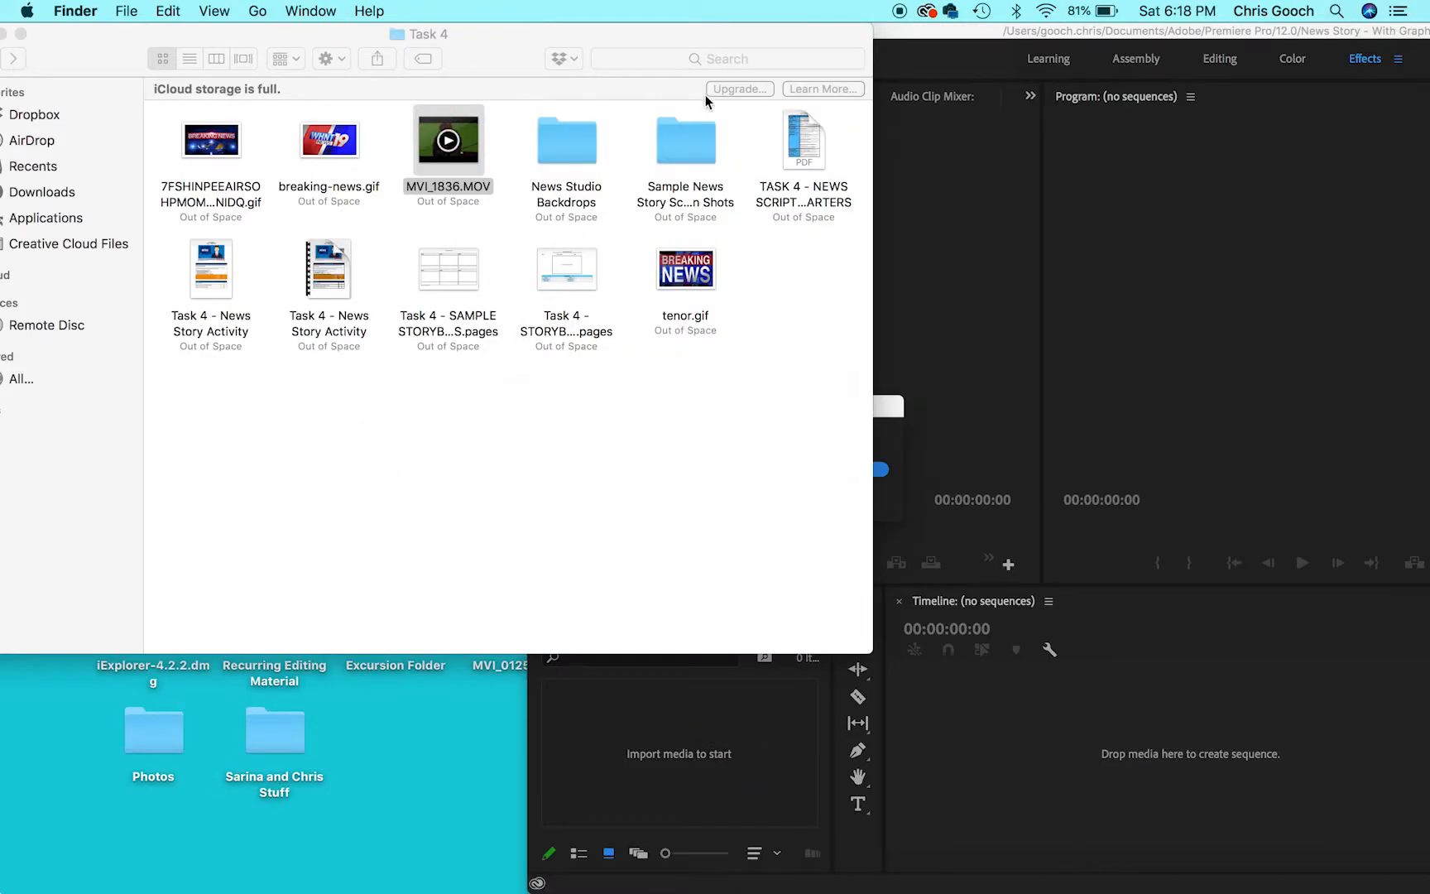
- Import Red Studio Virtual Set.jpeg from the Stills folder inside News Studio Backdrops, and bring the whole editing window back into view
left_click(613, 171)
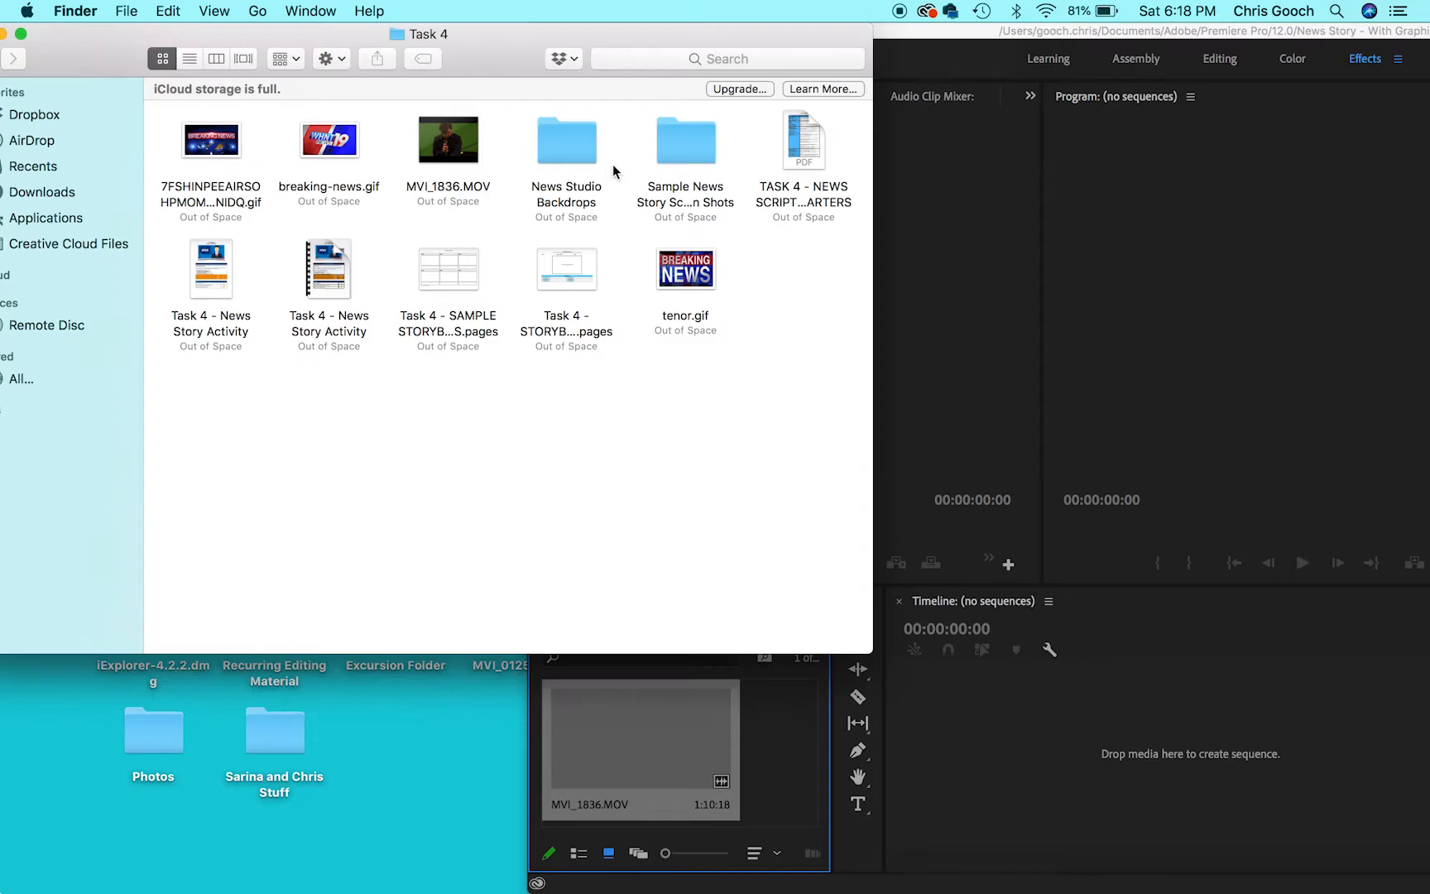
double_click(569, 145)
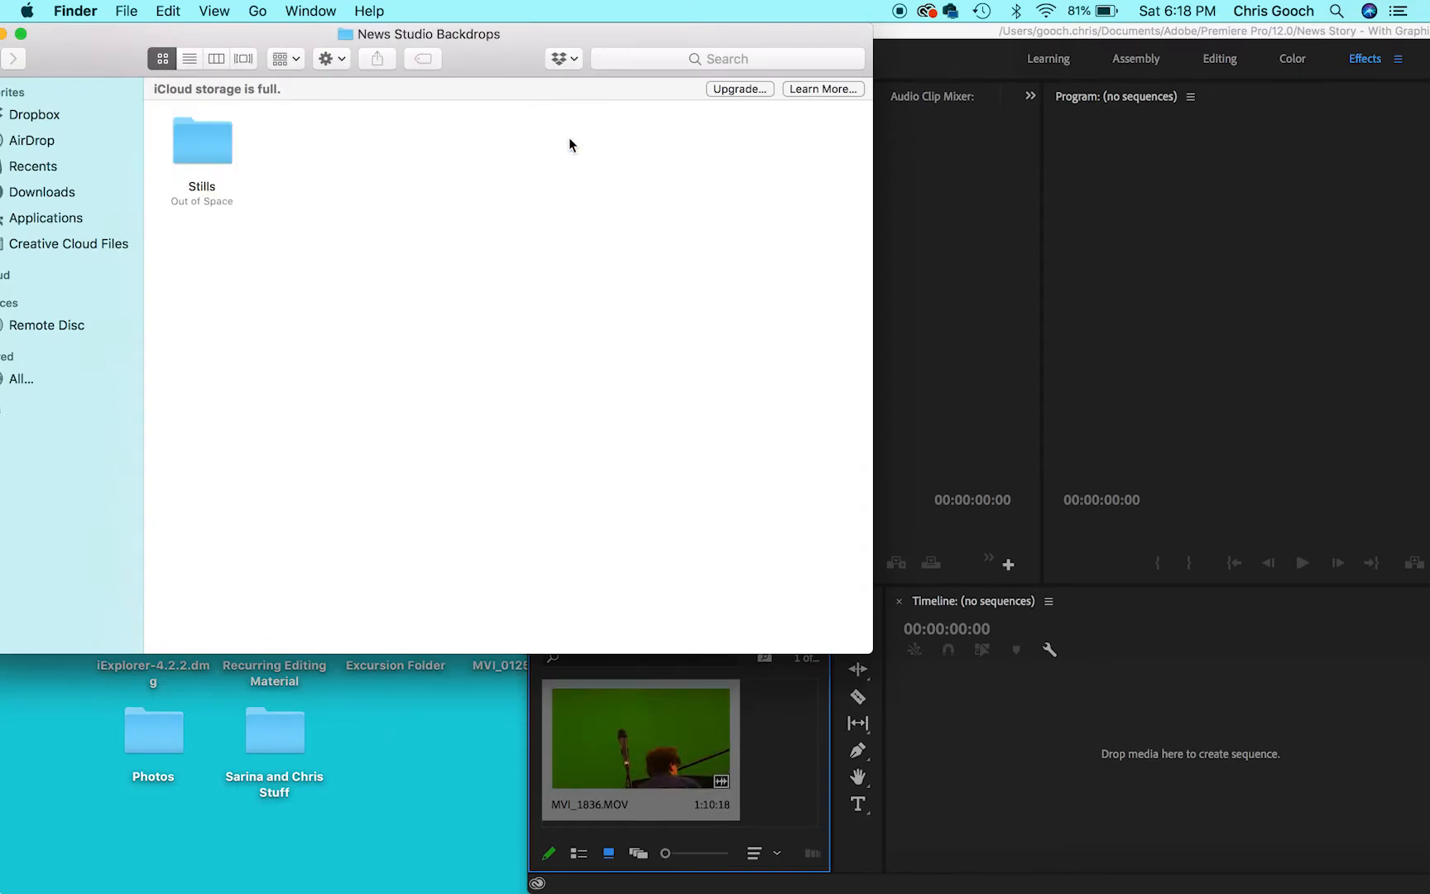
double_click(202, 154)
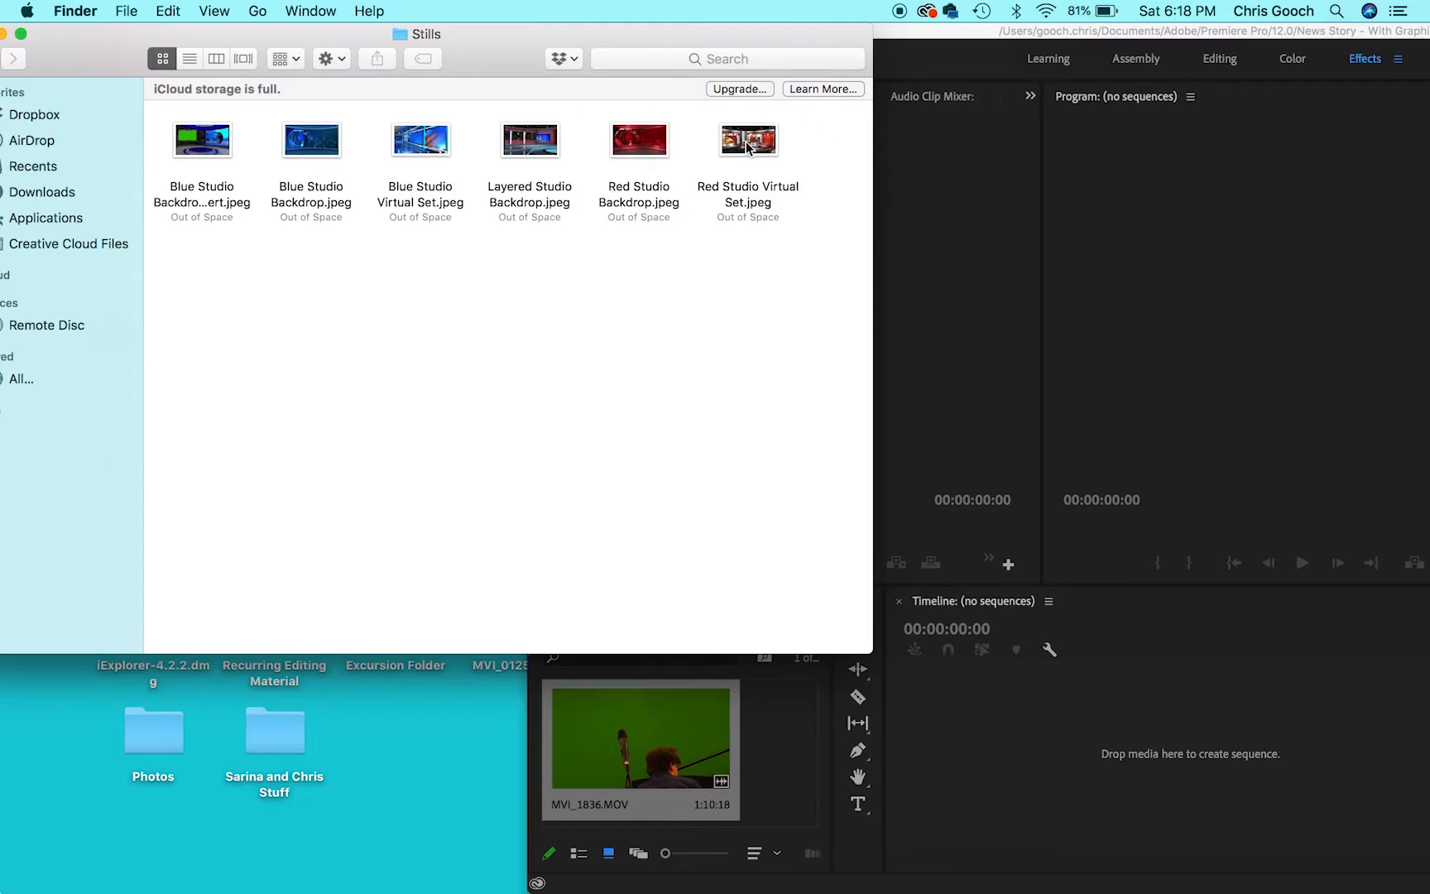
left_click_drag(747, 146, 786, 746)
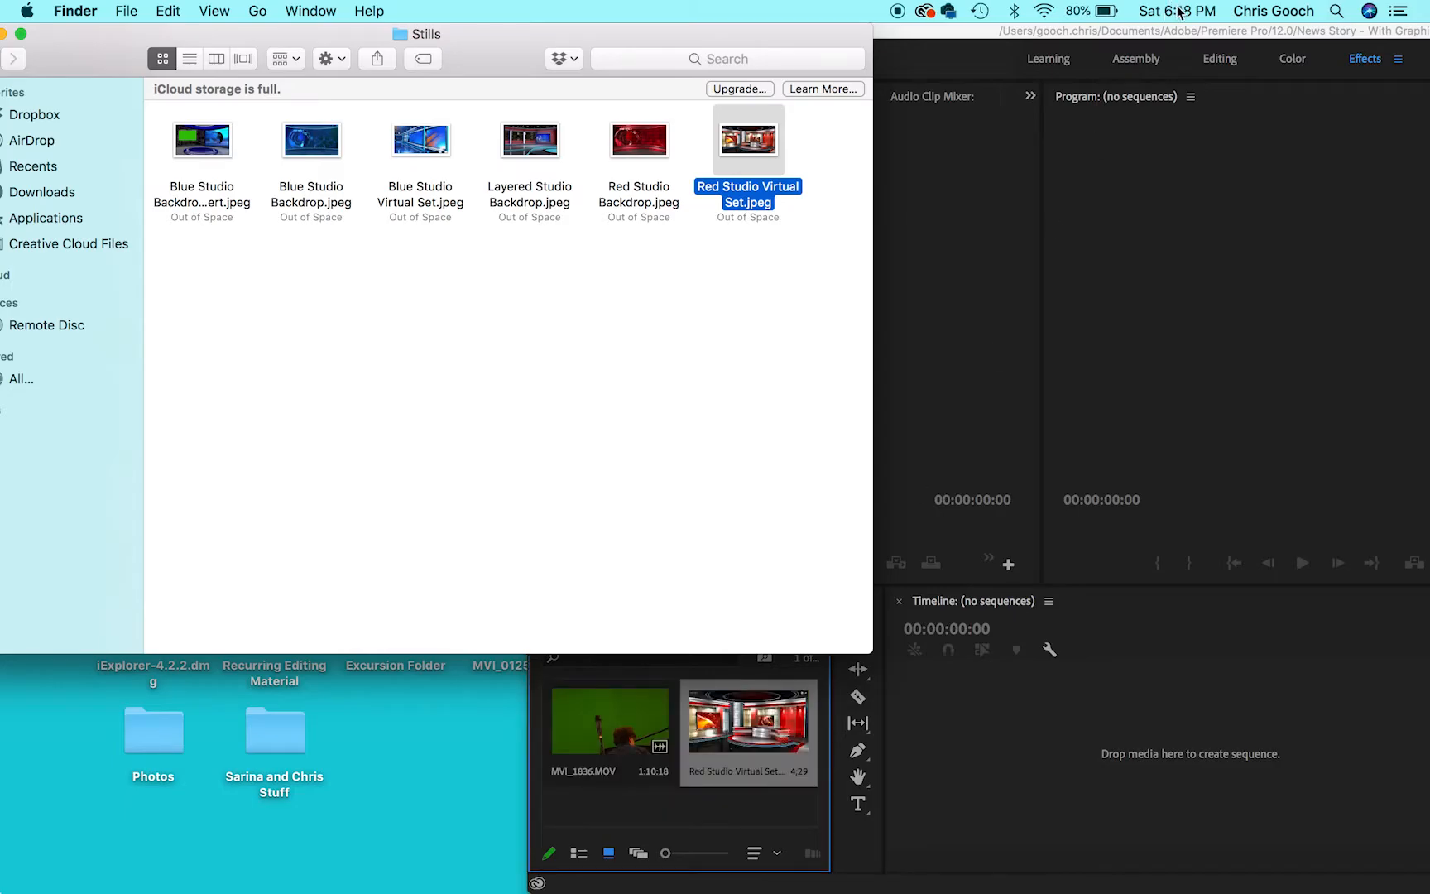
left_click_drag(1139, 31, 613, 4)
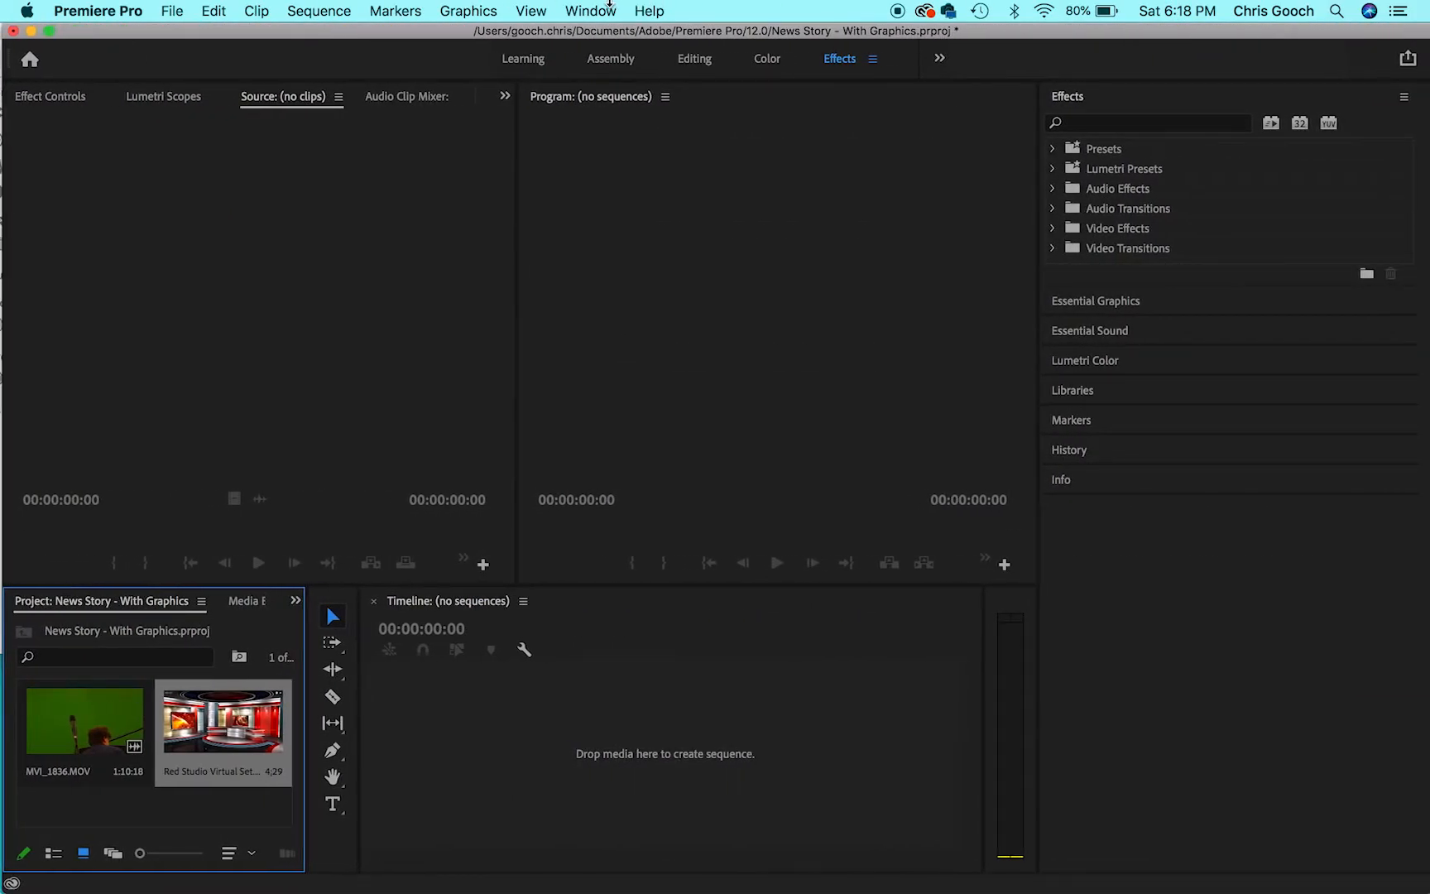
- Create a sequence from MVI_1836.MOV and move its video up to track V2
left_click_drag(86, 734, 604, 747)
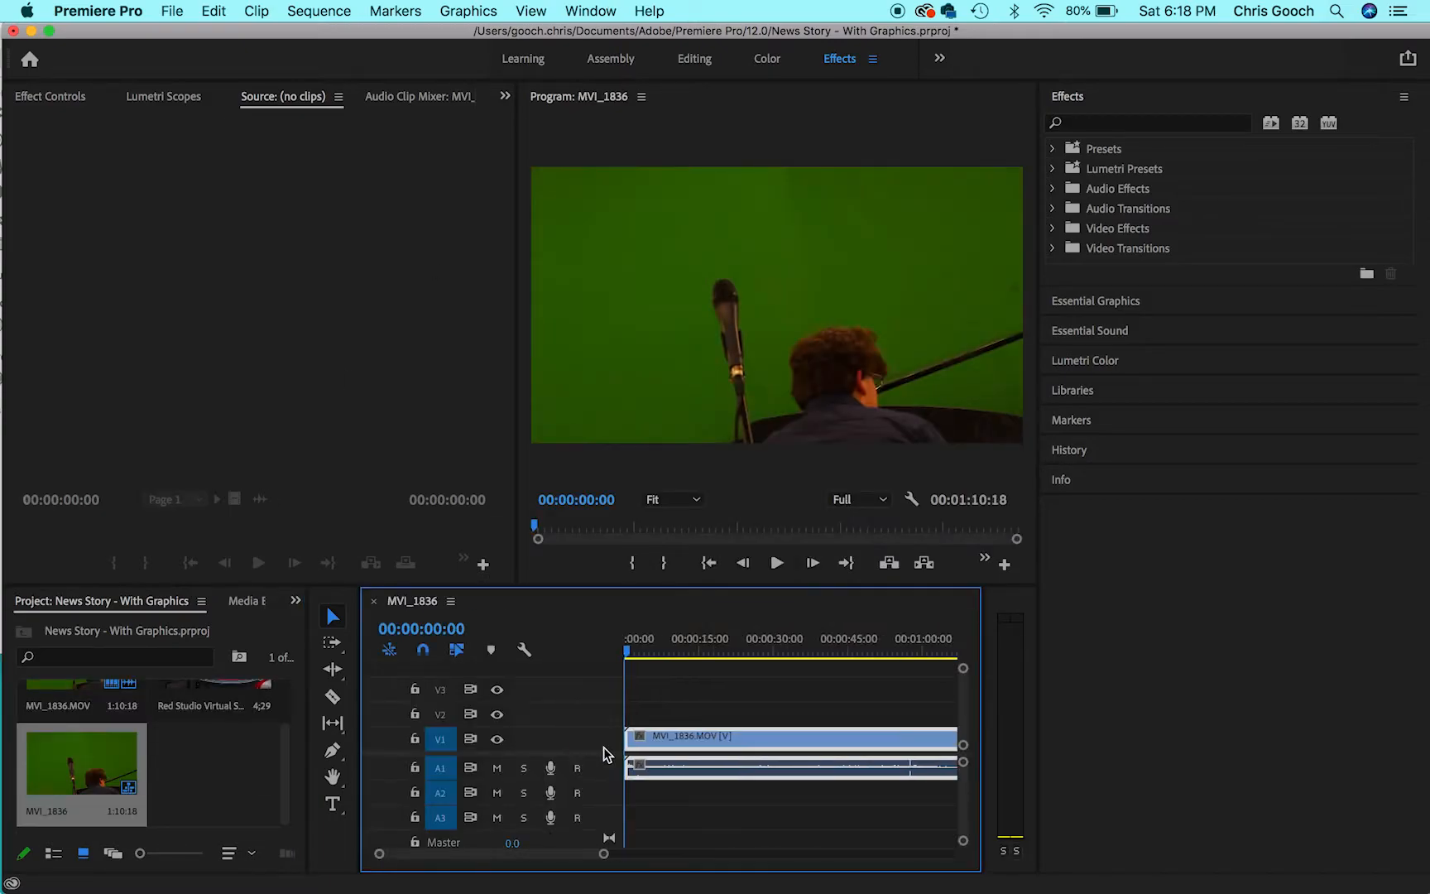
left_click_drag(716, 734, 716, 700)
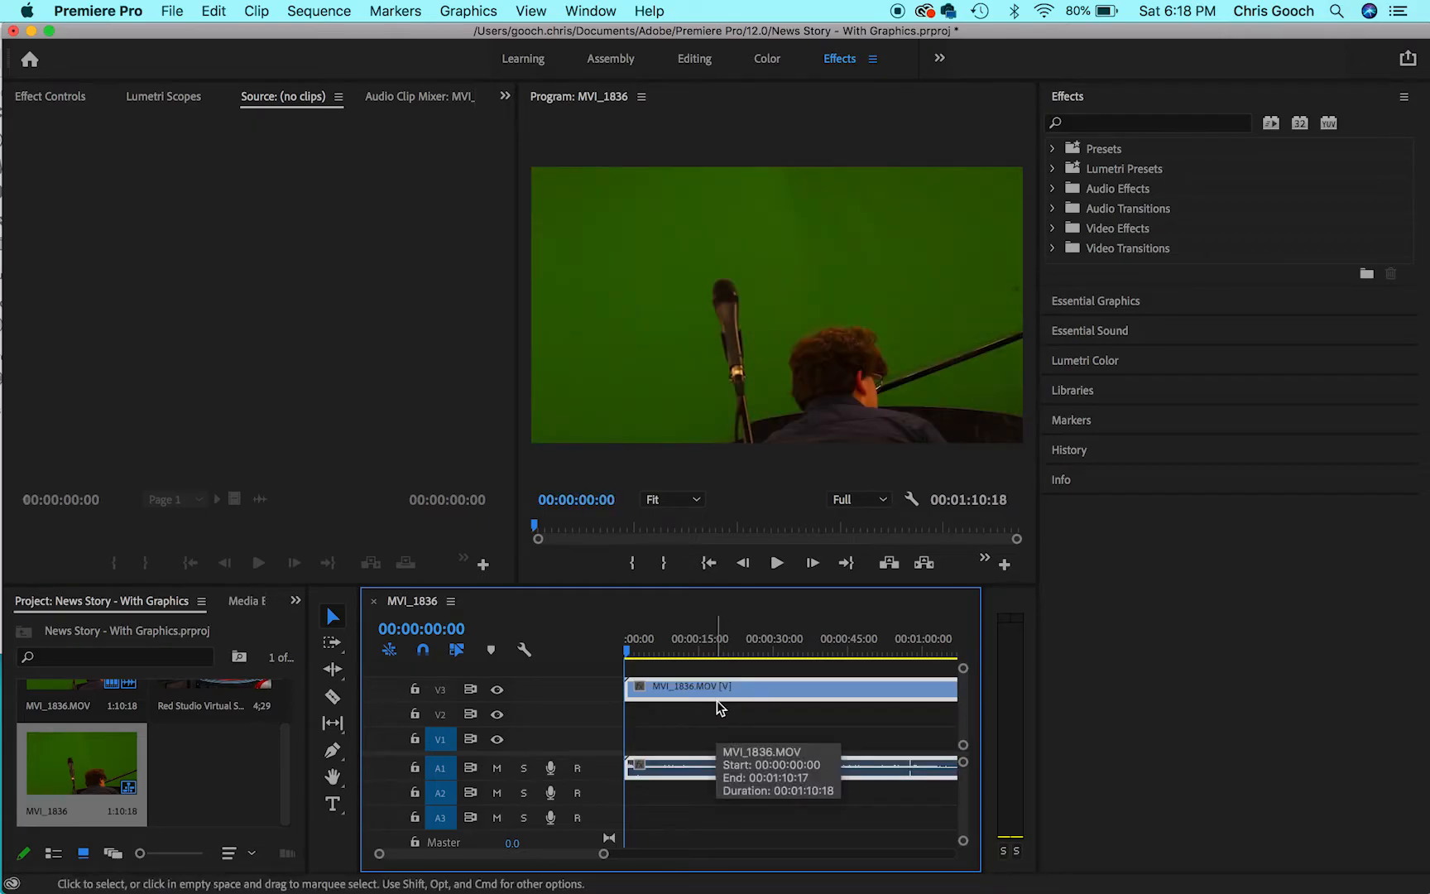
left_click_drag(717, 695, 718, 713)
- Place Red Studio Virtual Set.jpeg on track V1 beneath the footage and trim it to end with the MVI_1836 clip
left_click_drag(233, 684, 958, 739)
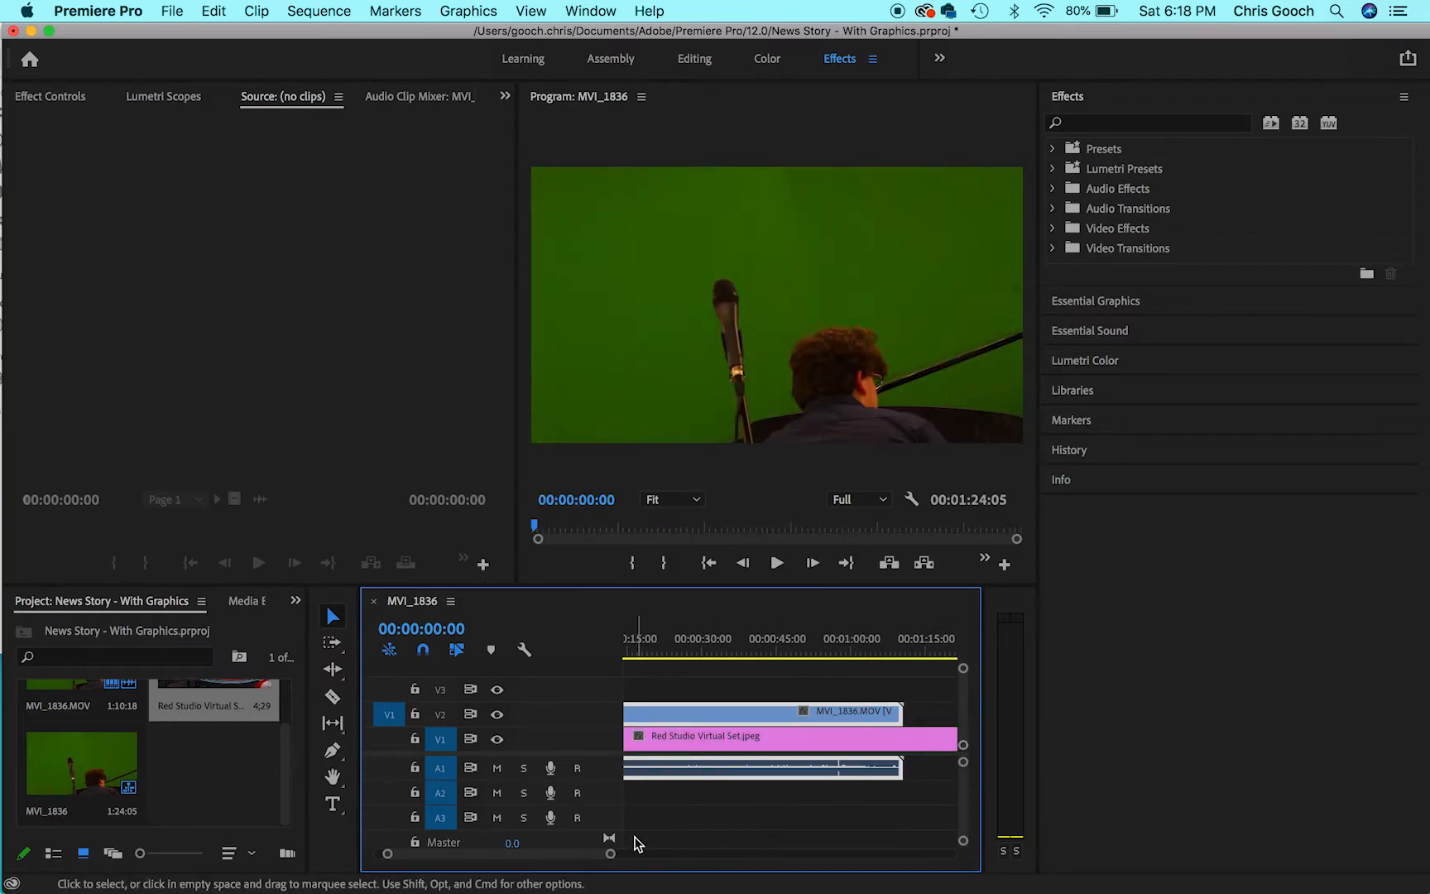
left_click_drag(610, 856, 667, 854)
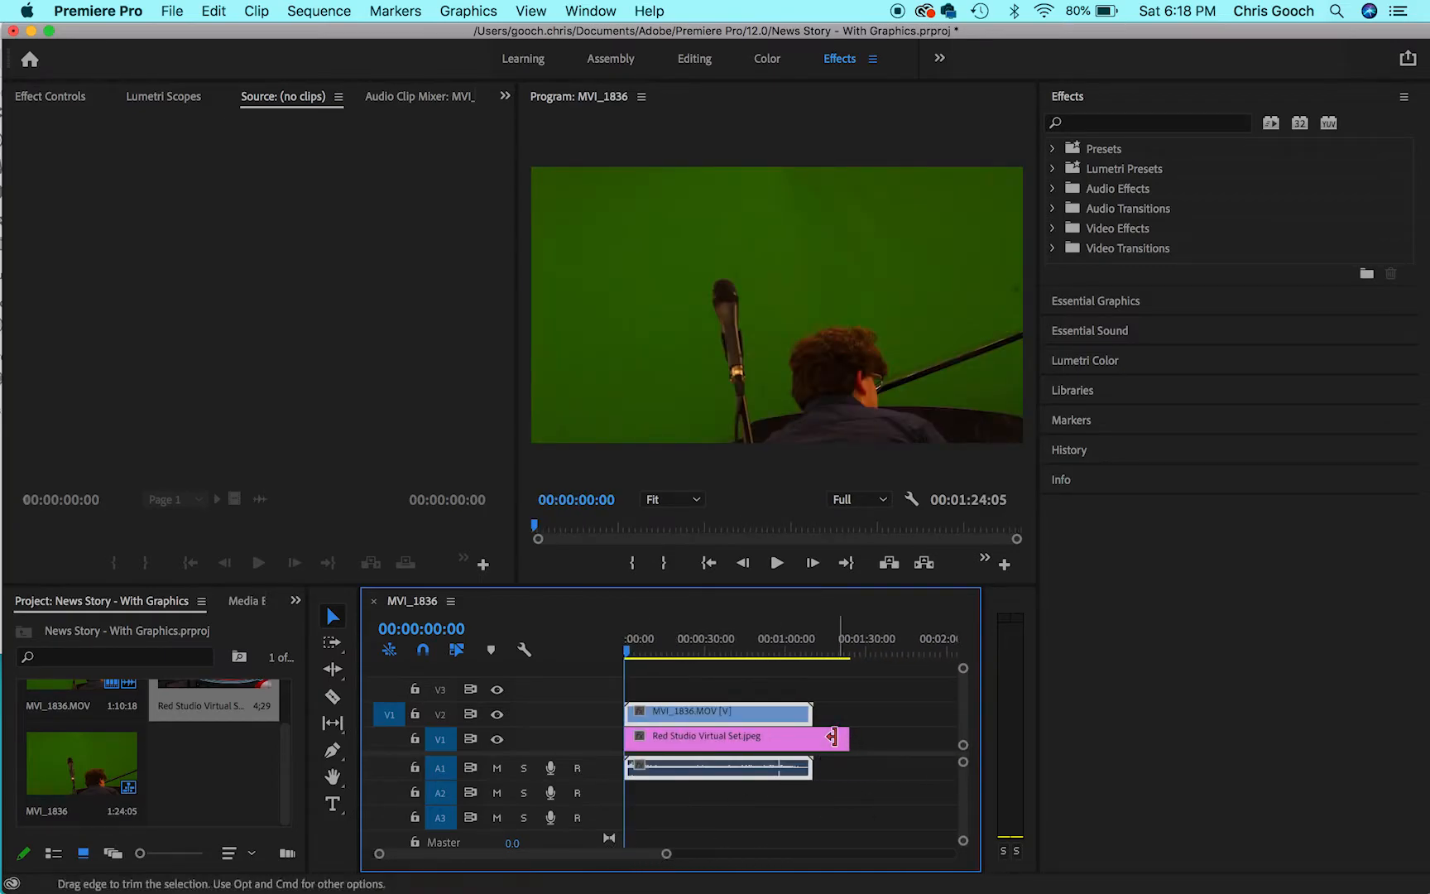
left_click_drag(843, 735, 812, 736)
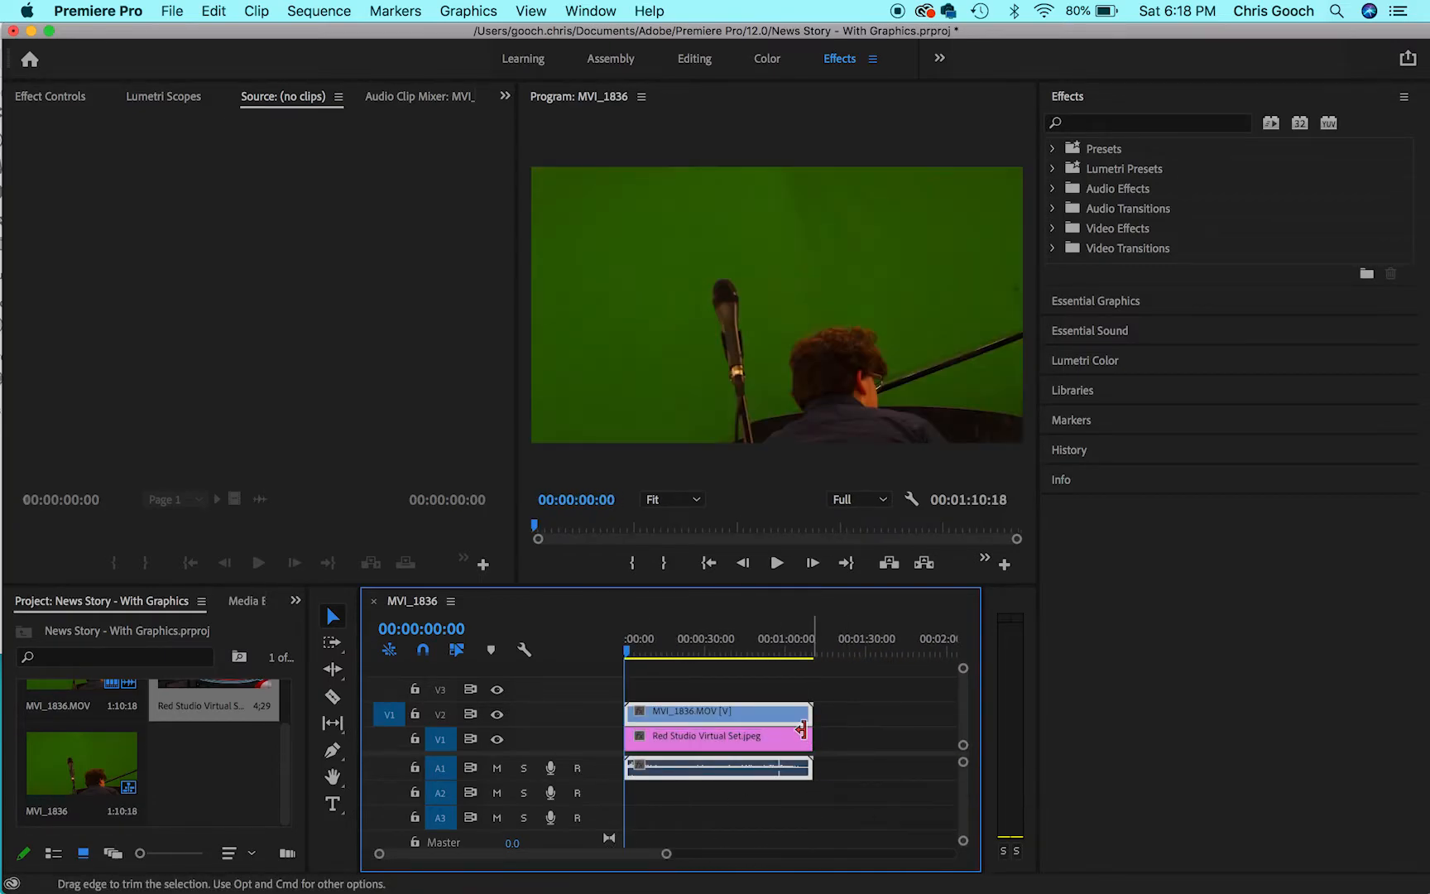
- Move the playhead to 00:00:38:00 and apply the Ultra Key effect to the MVI_1836 clip on V2
left_click(725, 652)
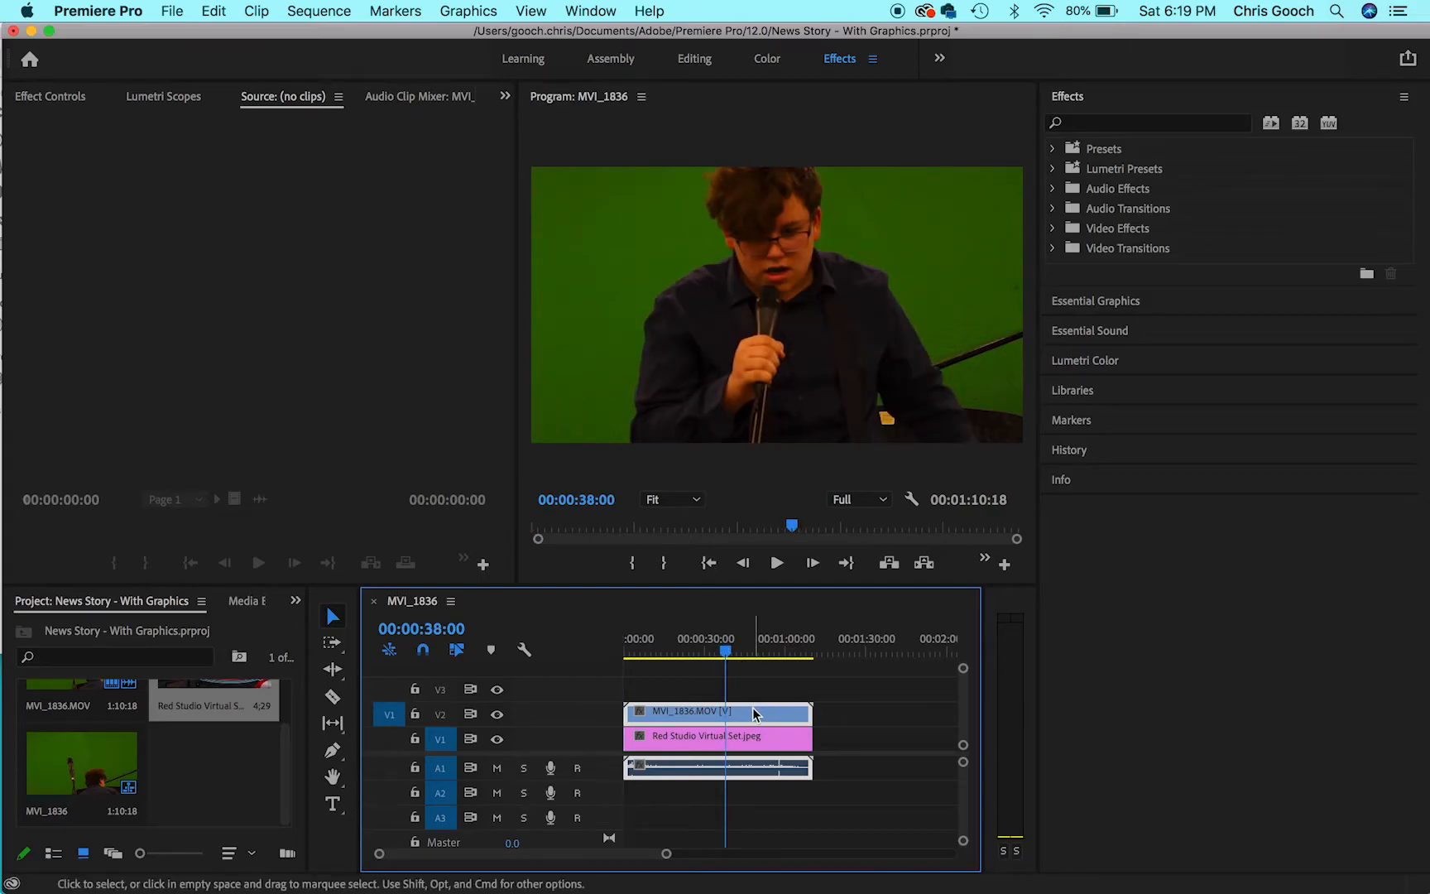
left_click(1123, 121)
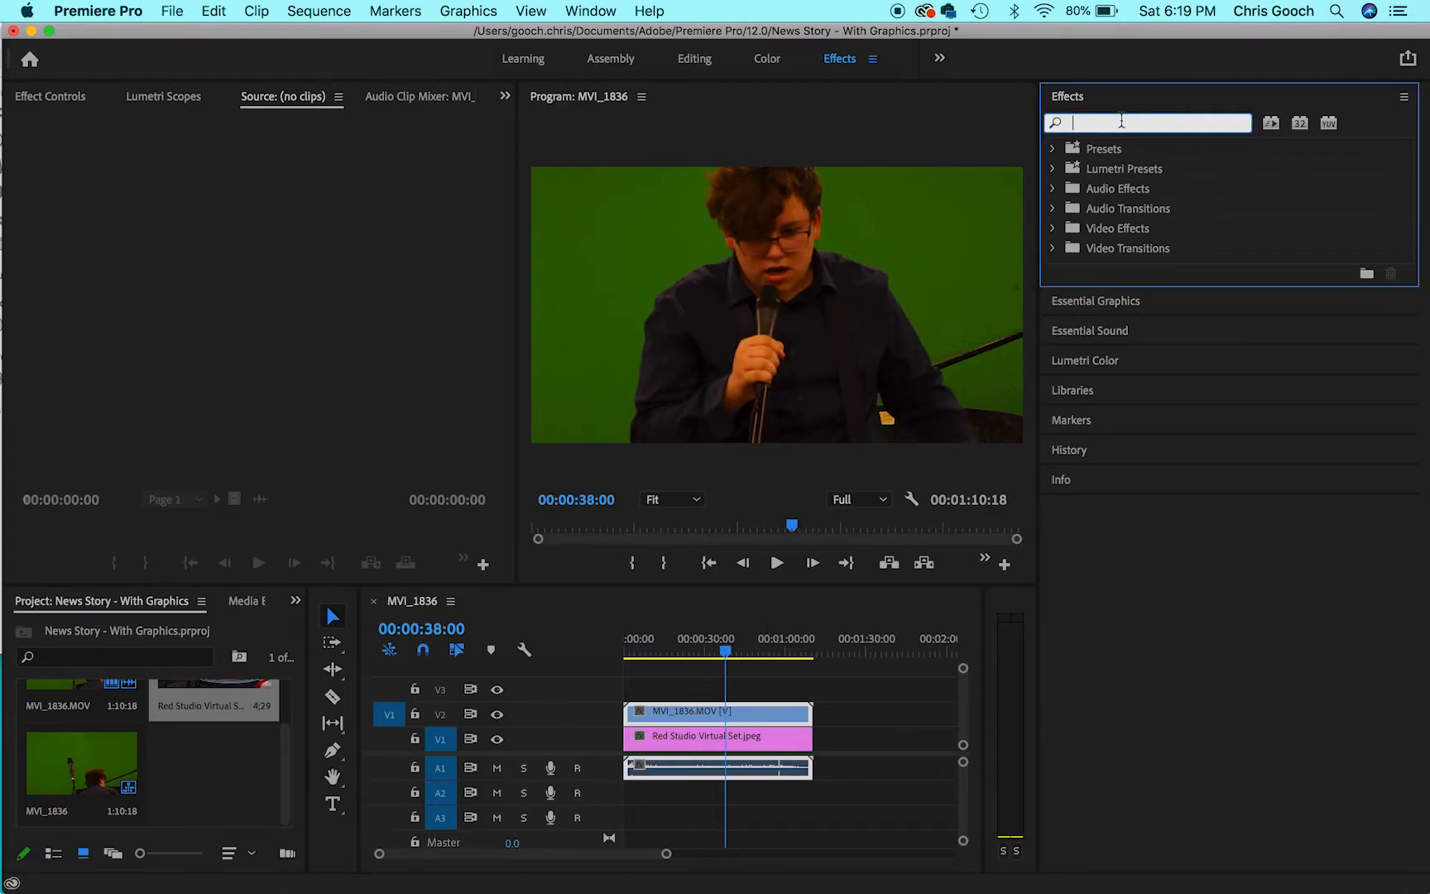
type("ultra")
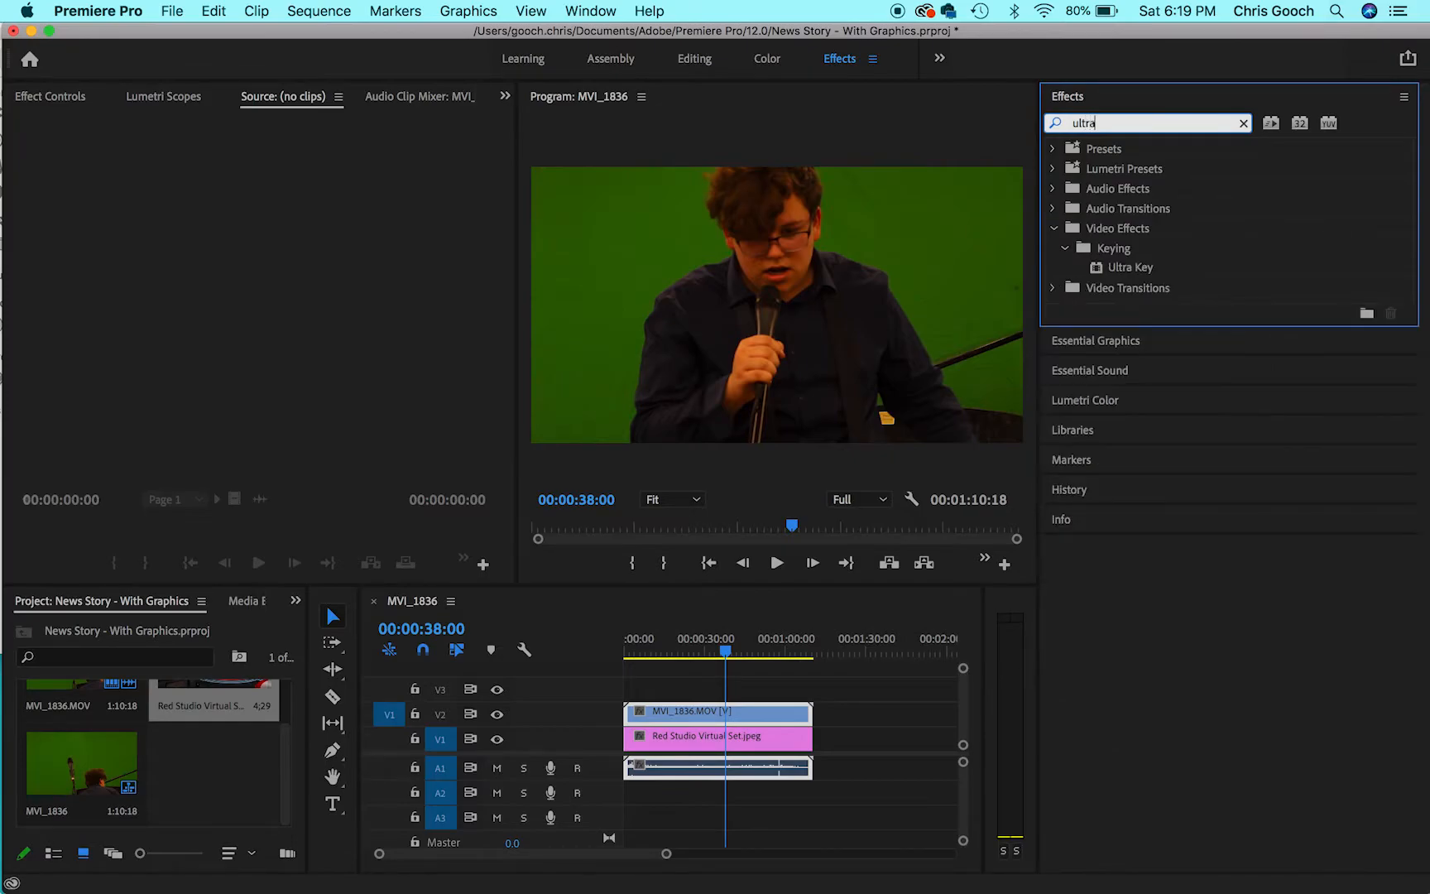
left_click(1106, 270)
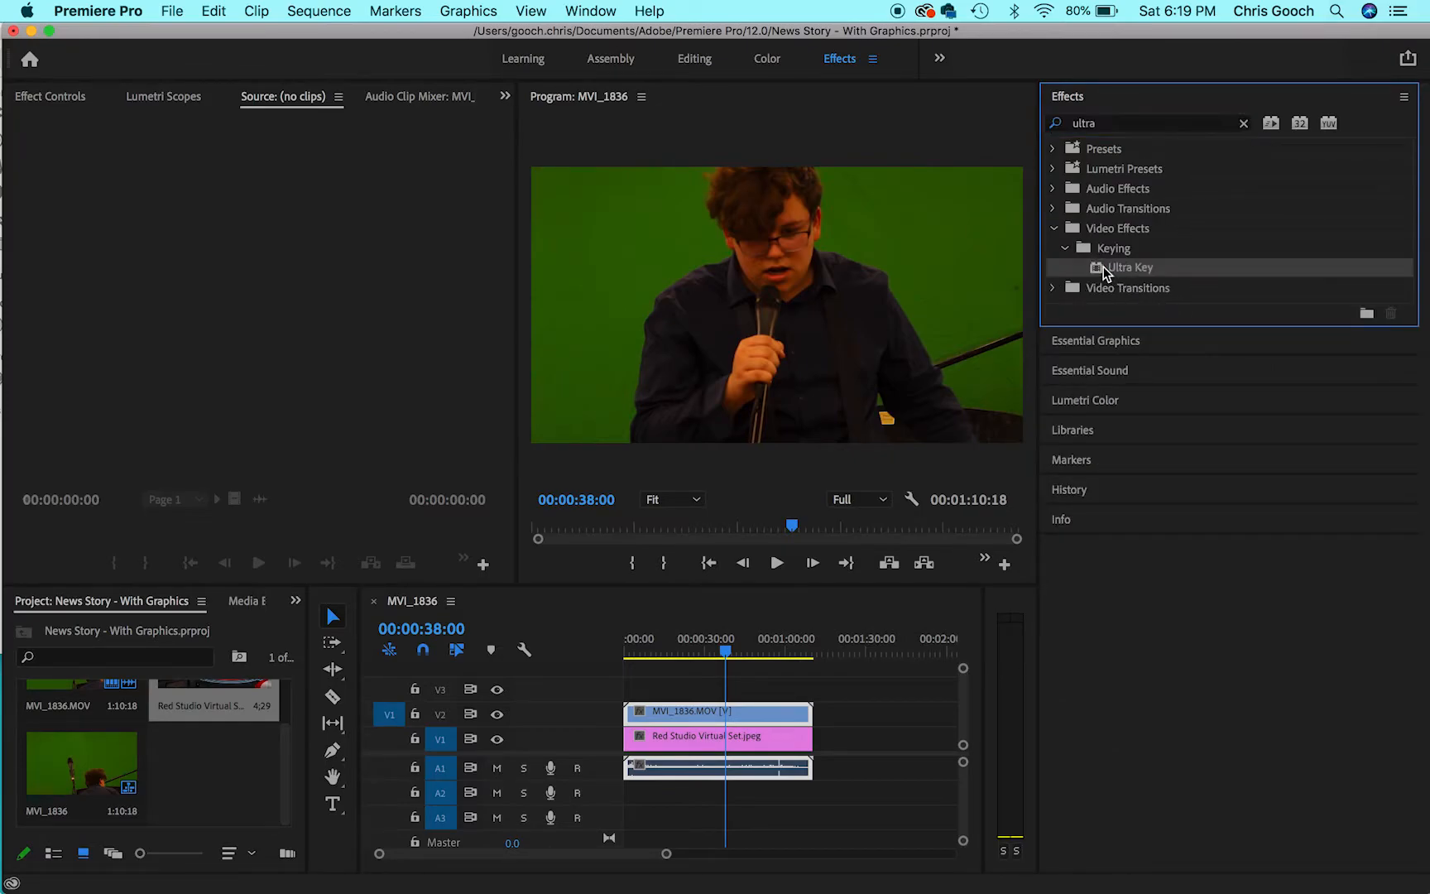
left_click_drag(1102, 274, 710, 714)
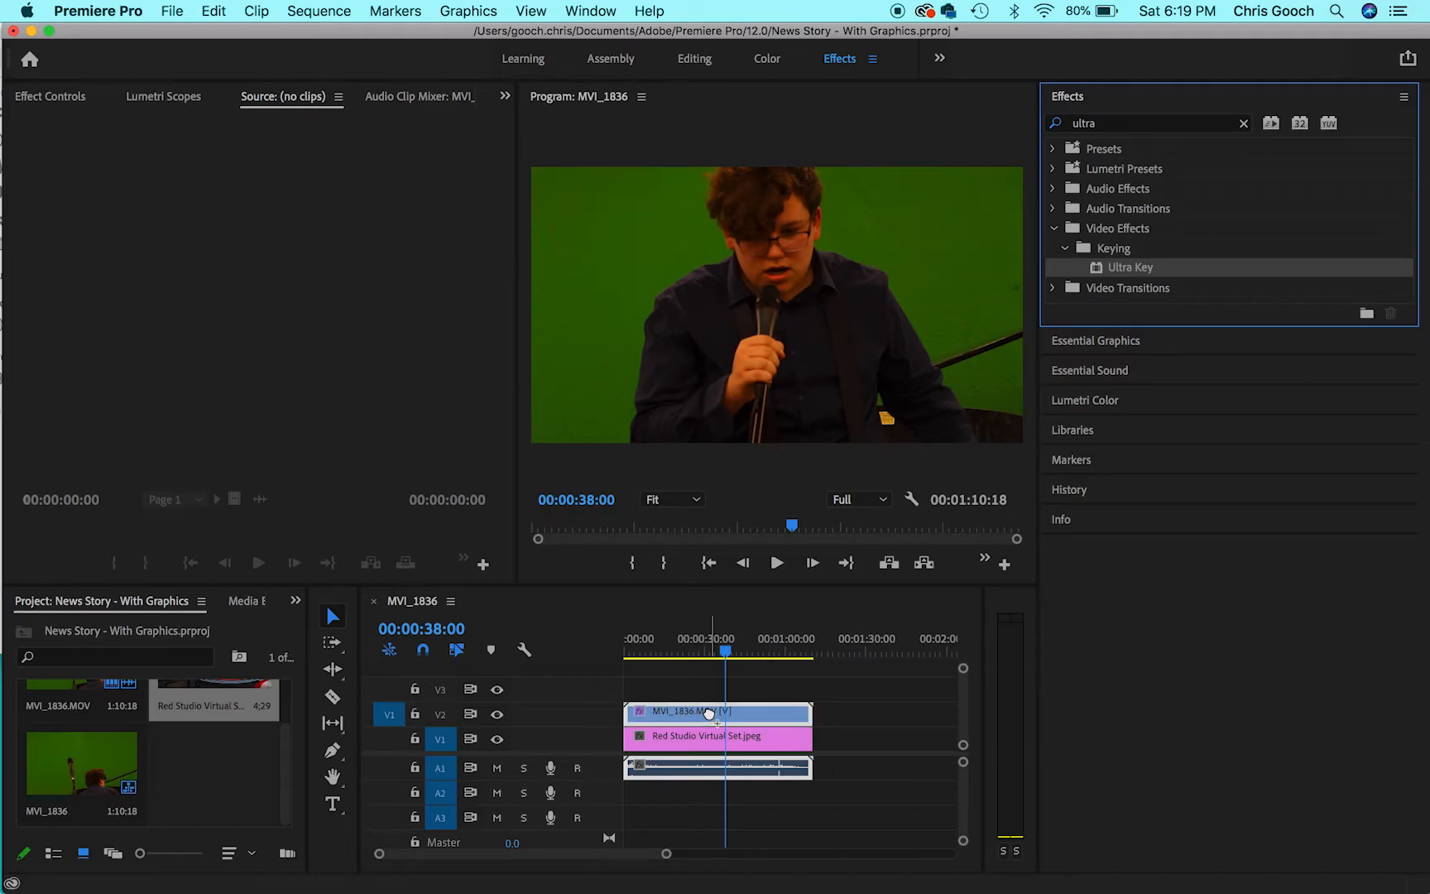
left_click(885, 717)
left_click(786, 719)
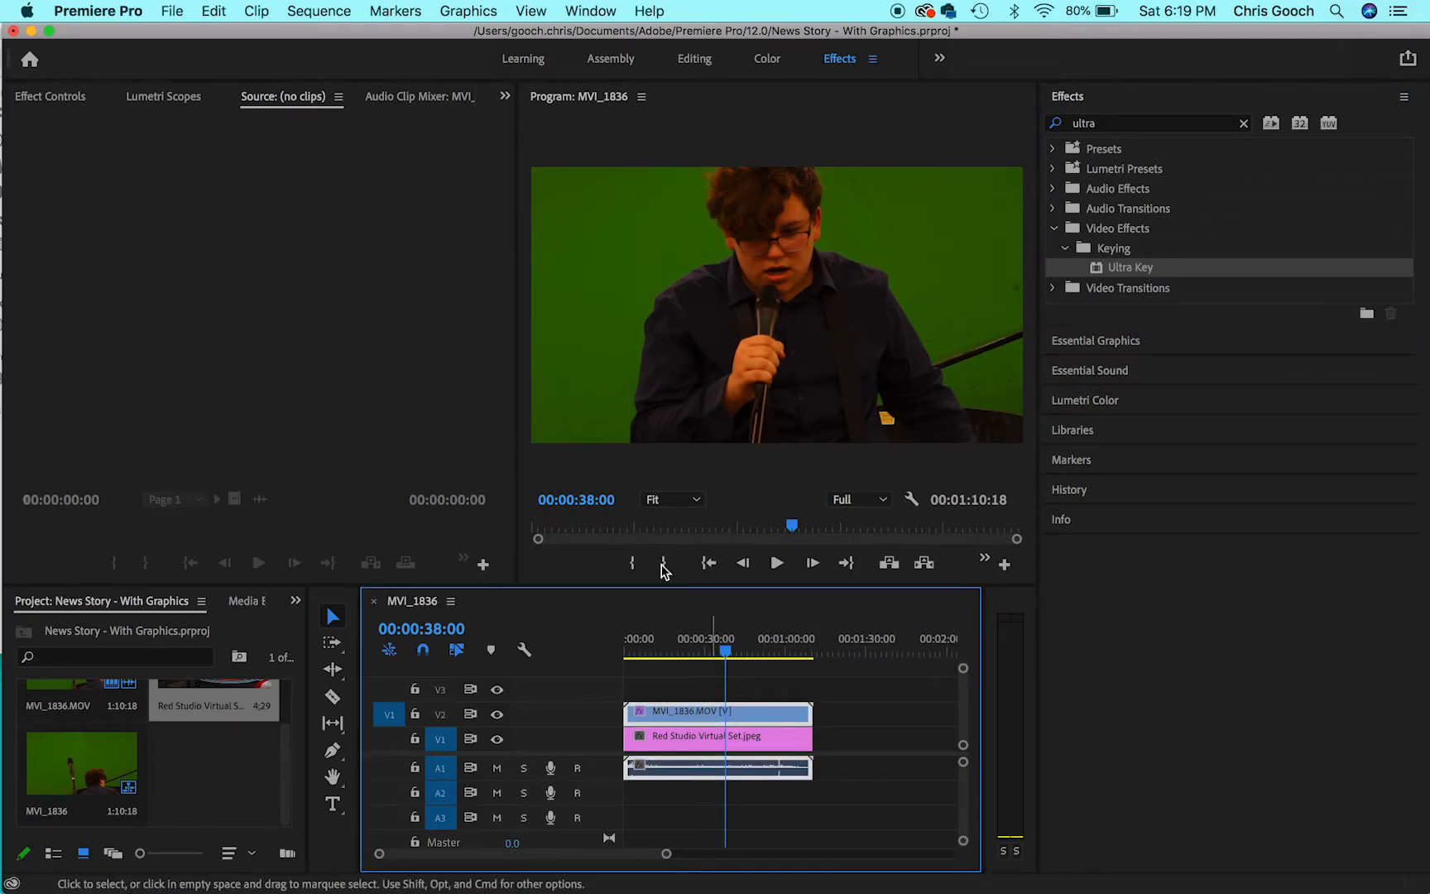
- Sample the green backdrop as the Ultra Key key color and expand the effect's Matte Generation settings
left_click(50, 97)
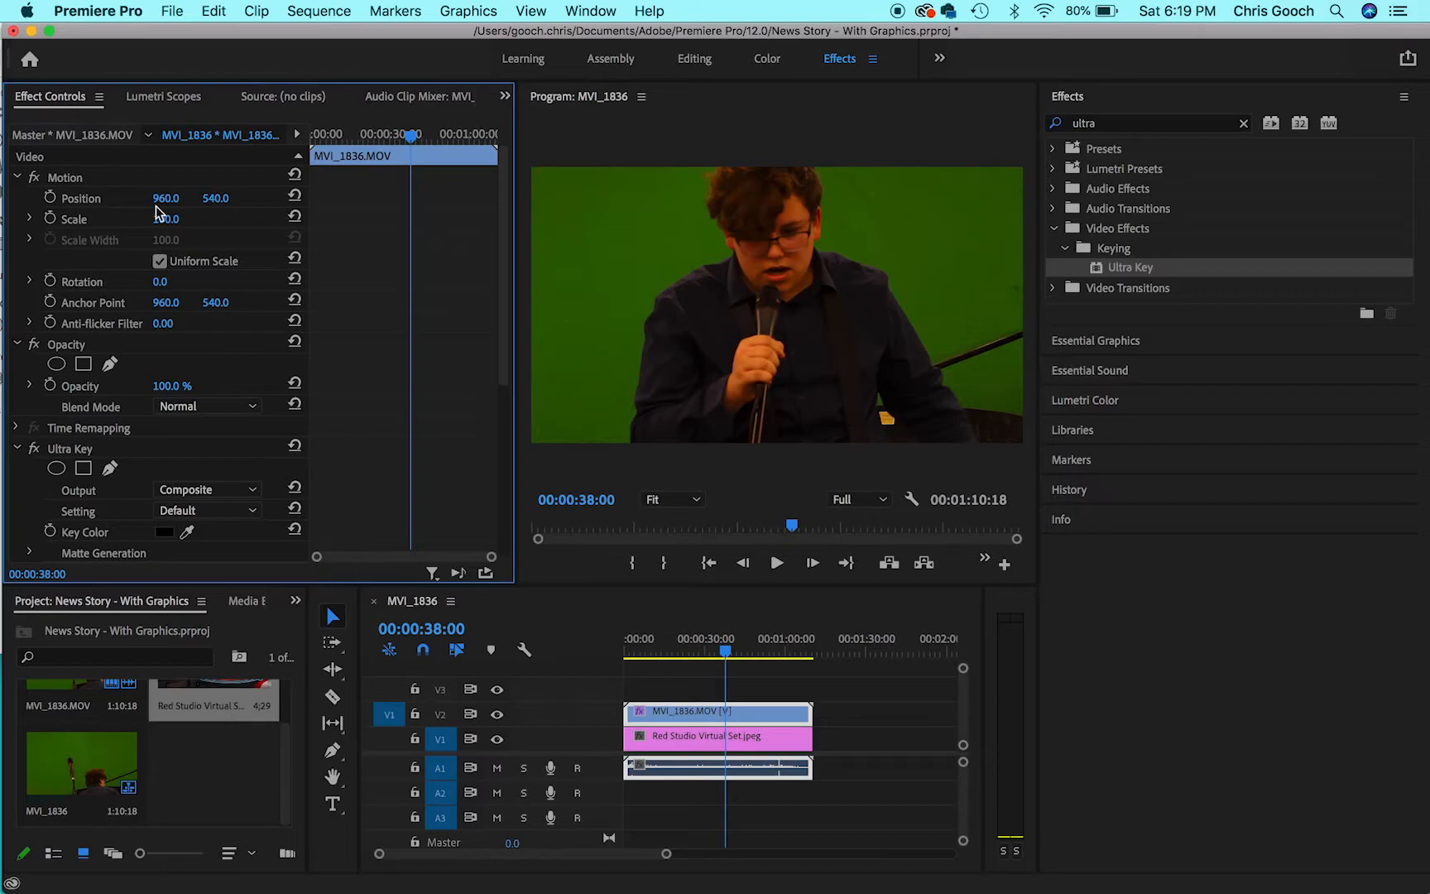
left_click(189, 533)
left_click(639, 247)
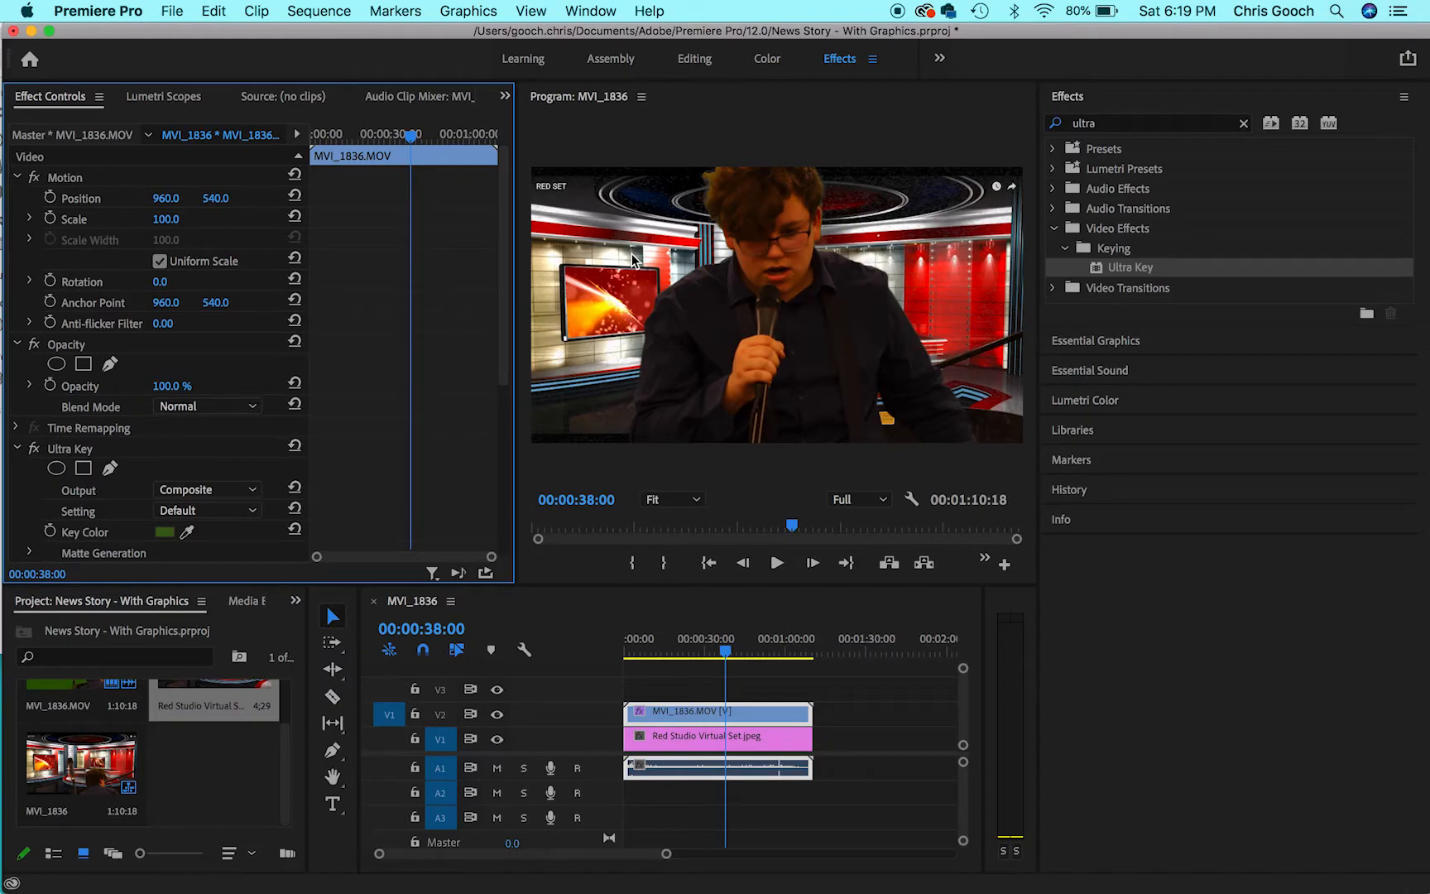
scroll(505, 264, "down", 5)
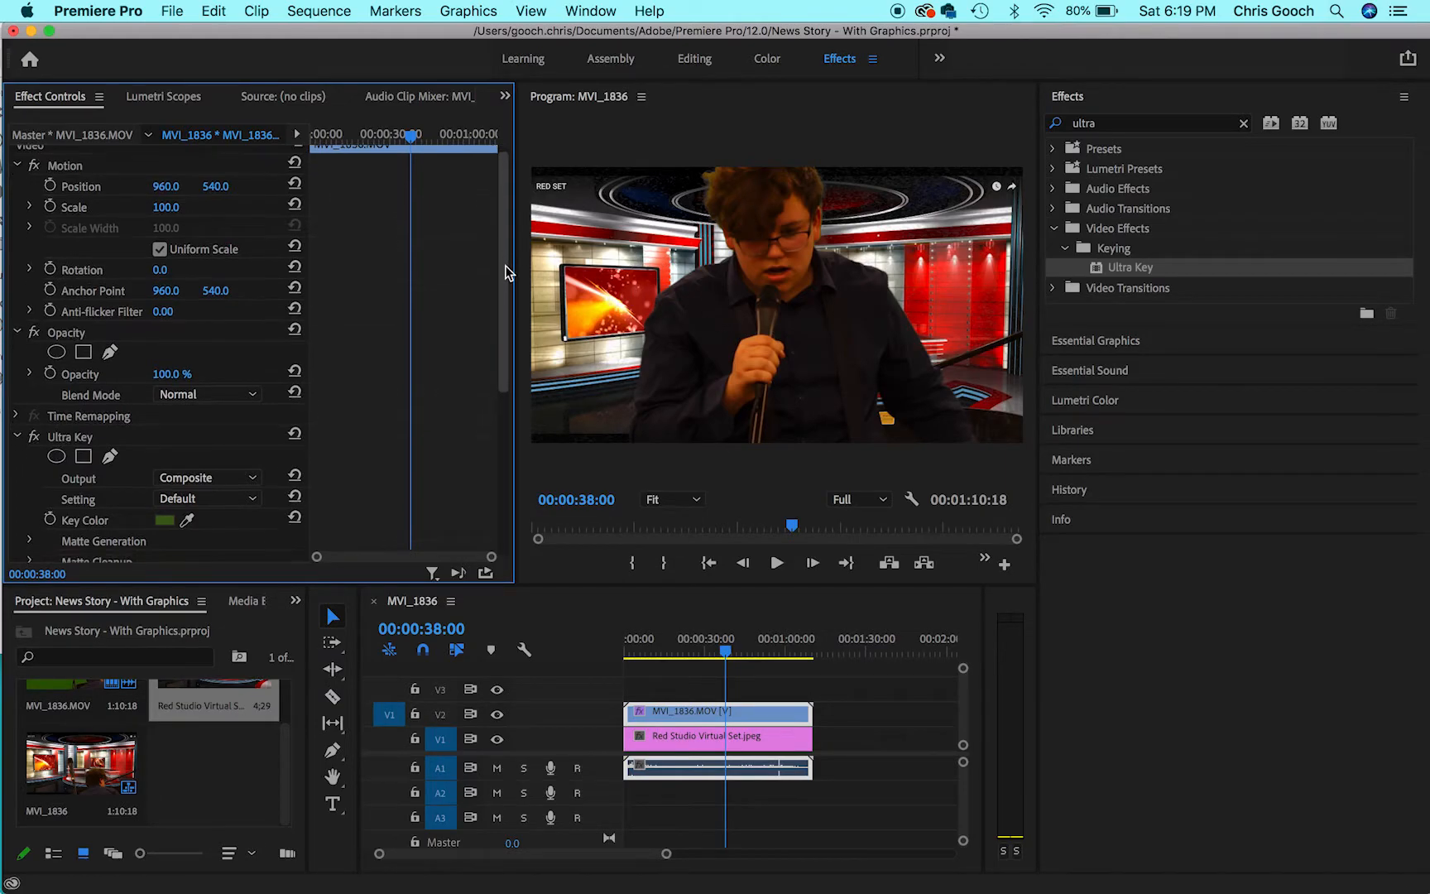
left_click_drag(504, 323, 500, 366)
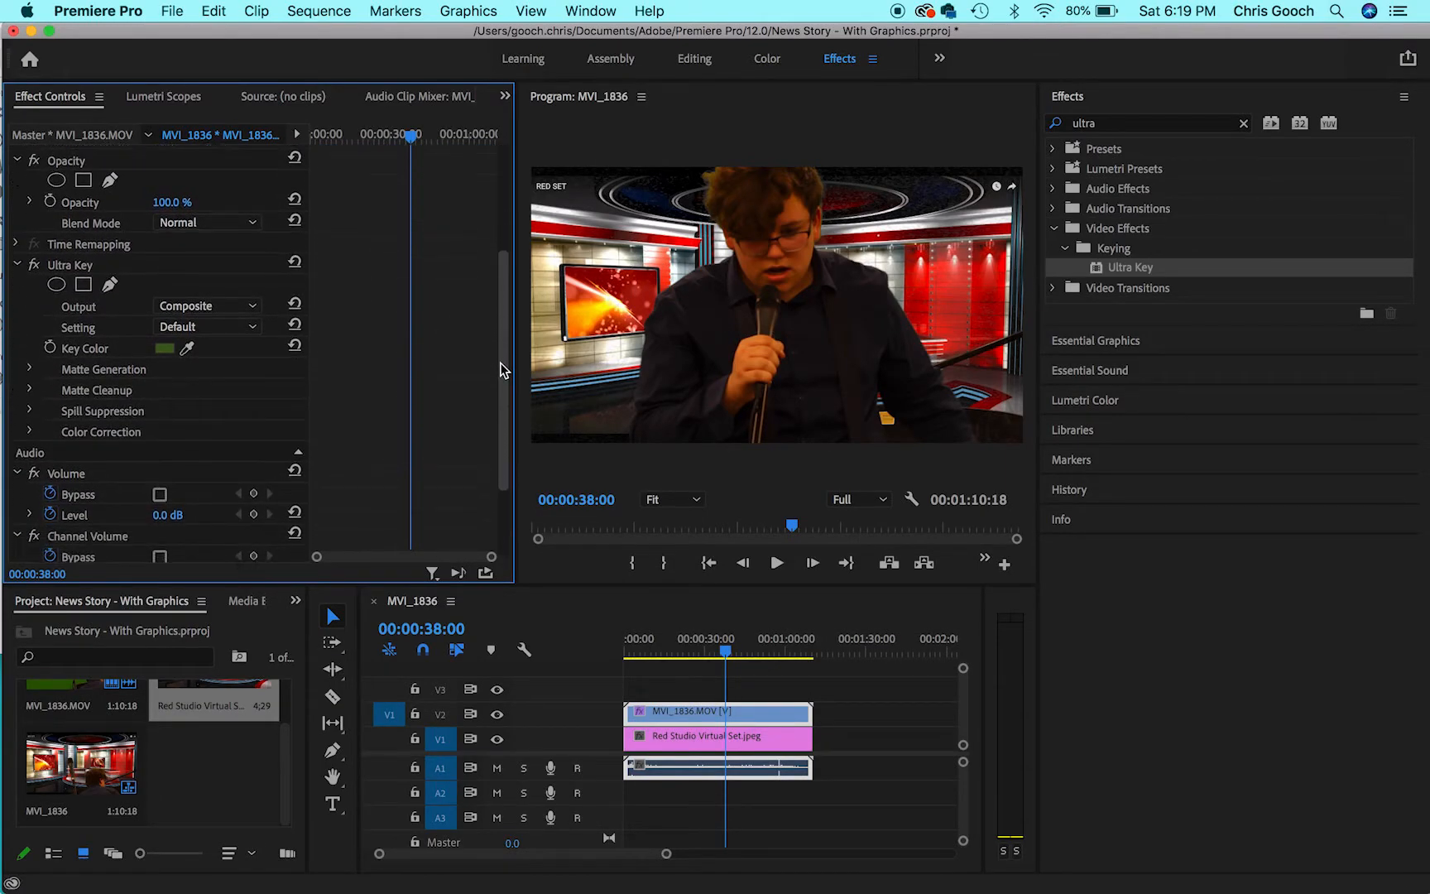
left_click(29, 365)
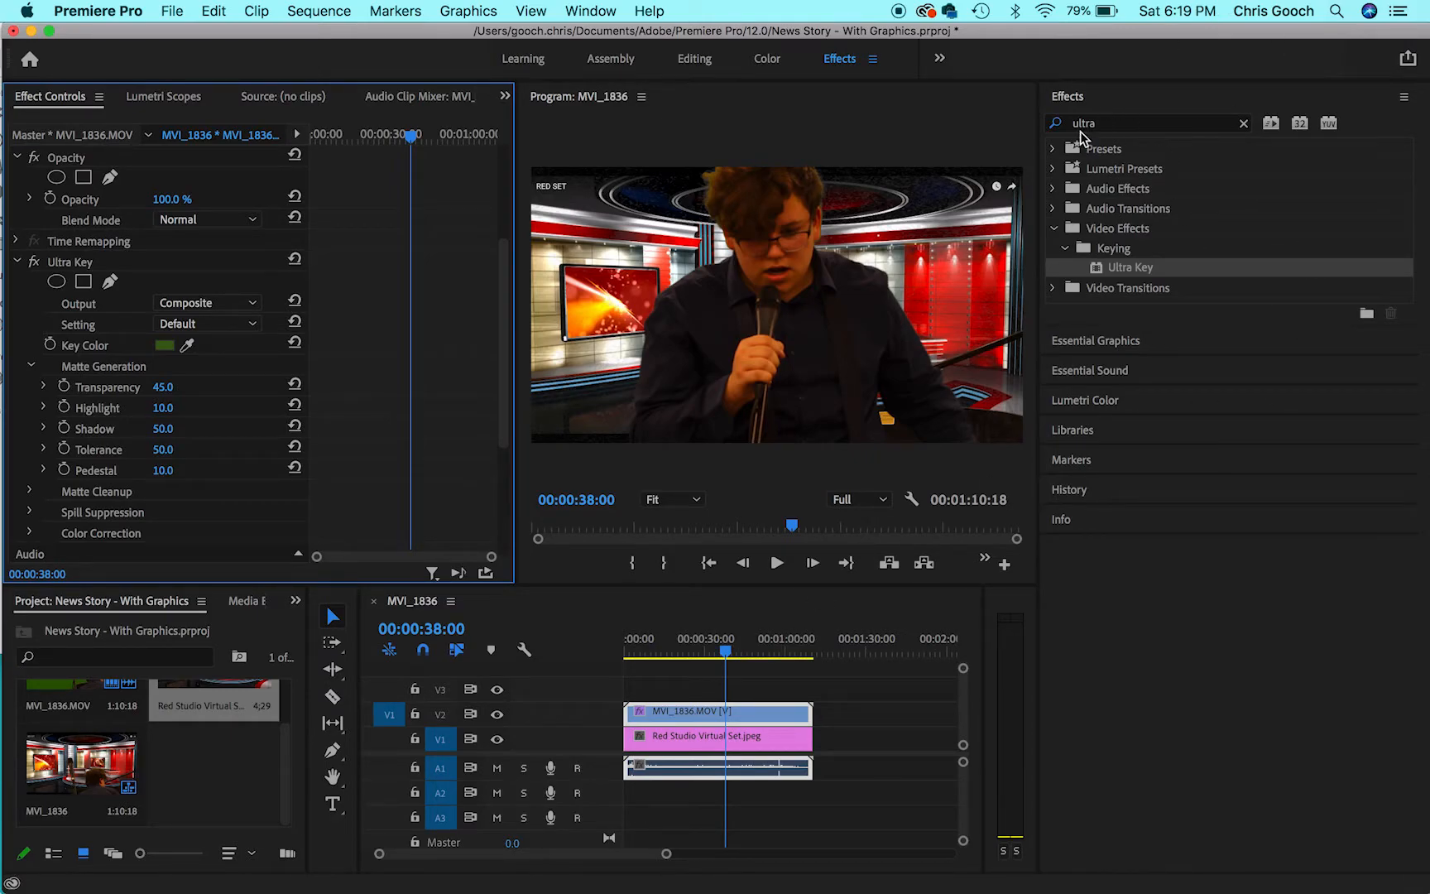
- Place the News Intro graphics template on V2 ahead of the footage and ripple delete the gap between them
left_click(1077, 97)
left_click(1098, 128)
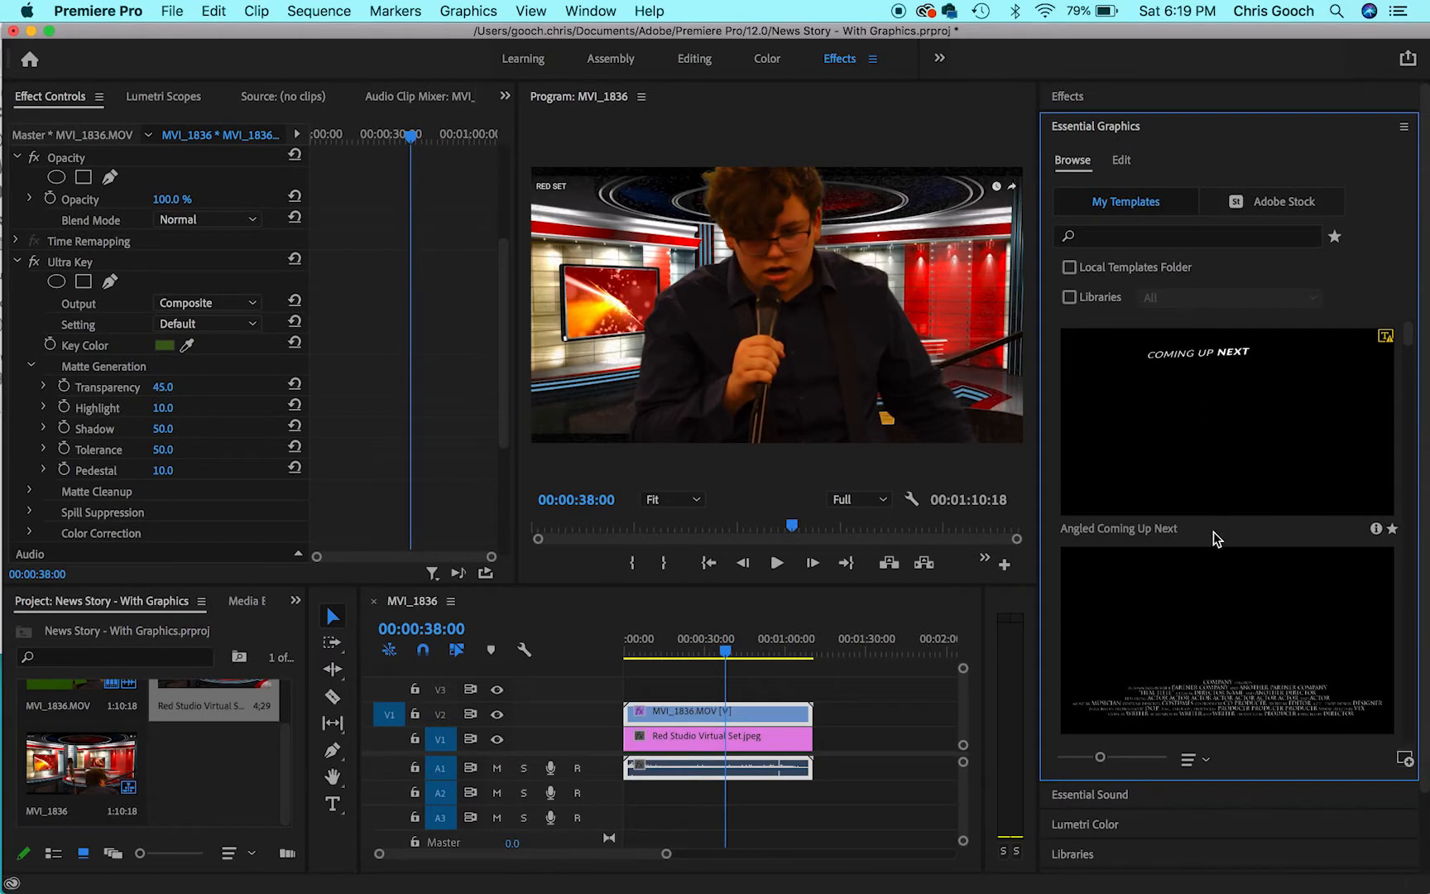
left_click_drag(1414, 346, 1415, 536)
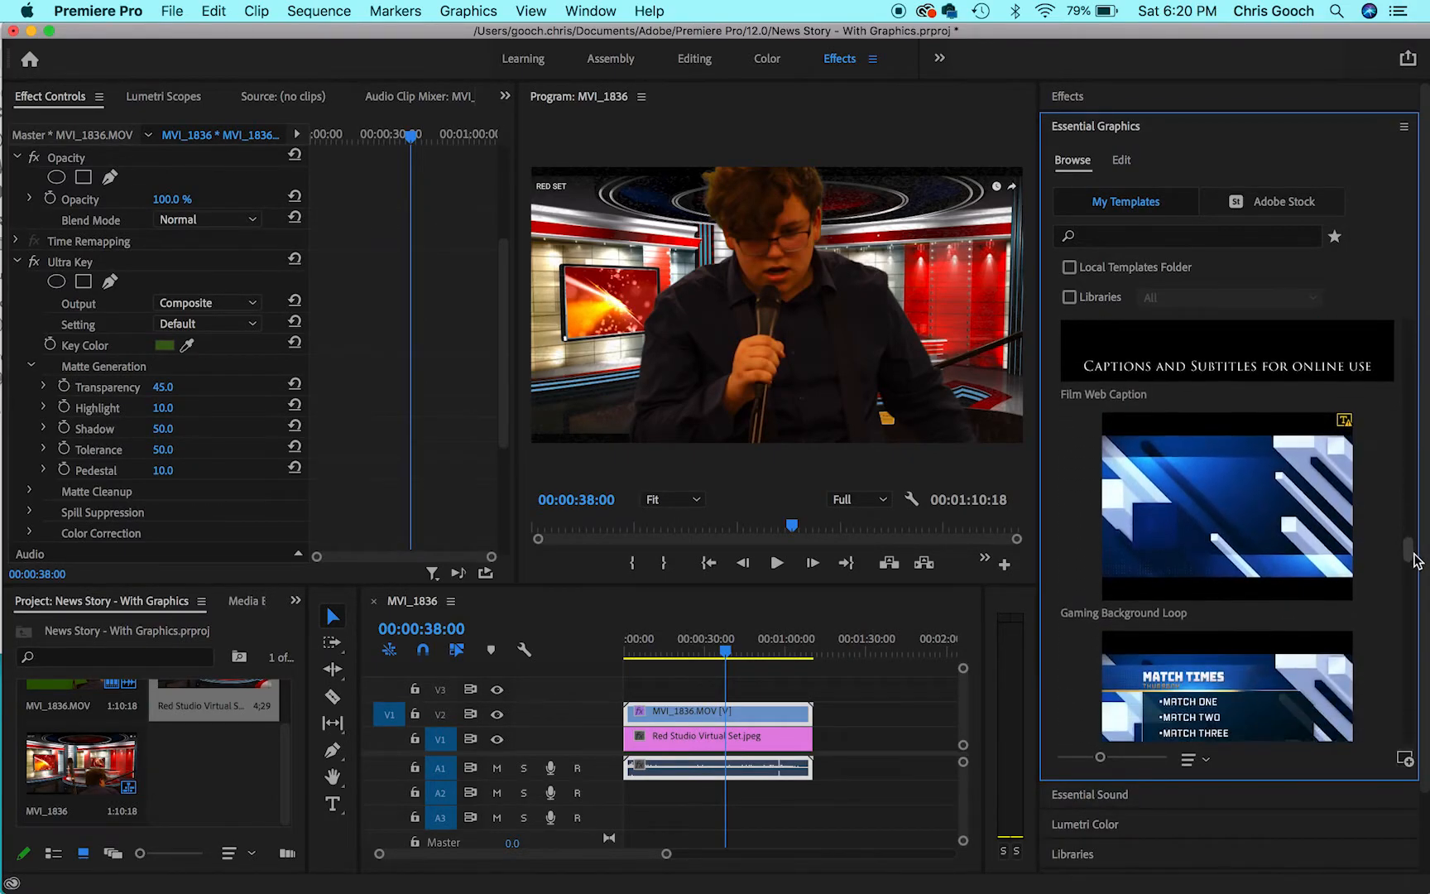
left_click_drag(1416, 561, 1419, 658)
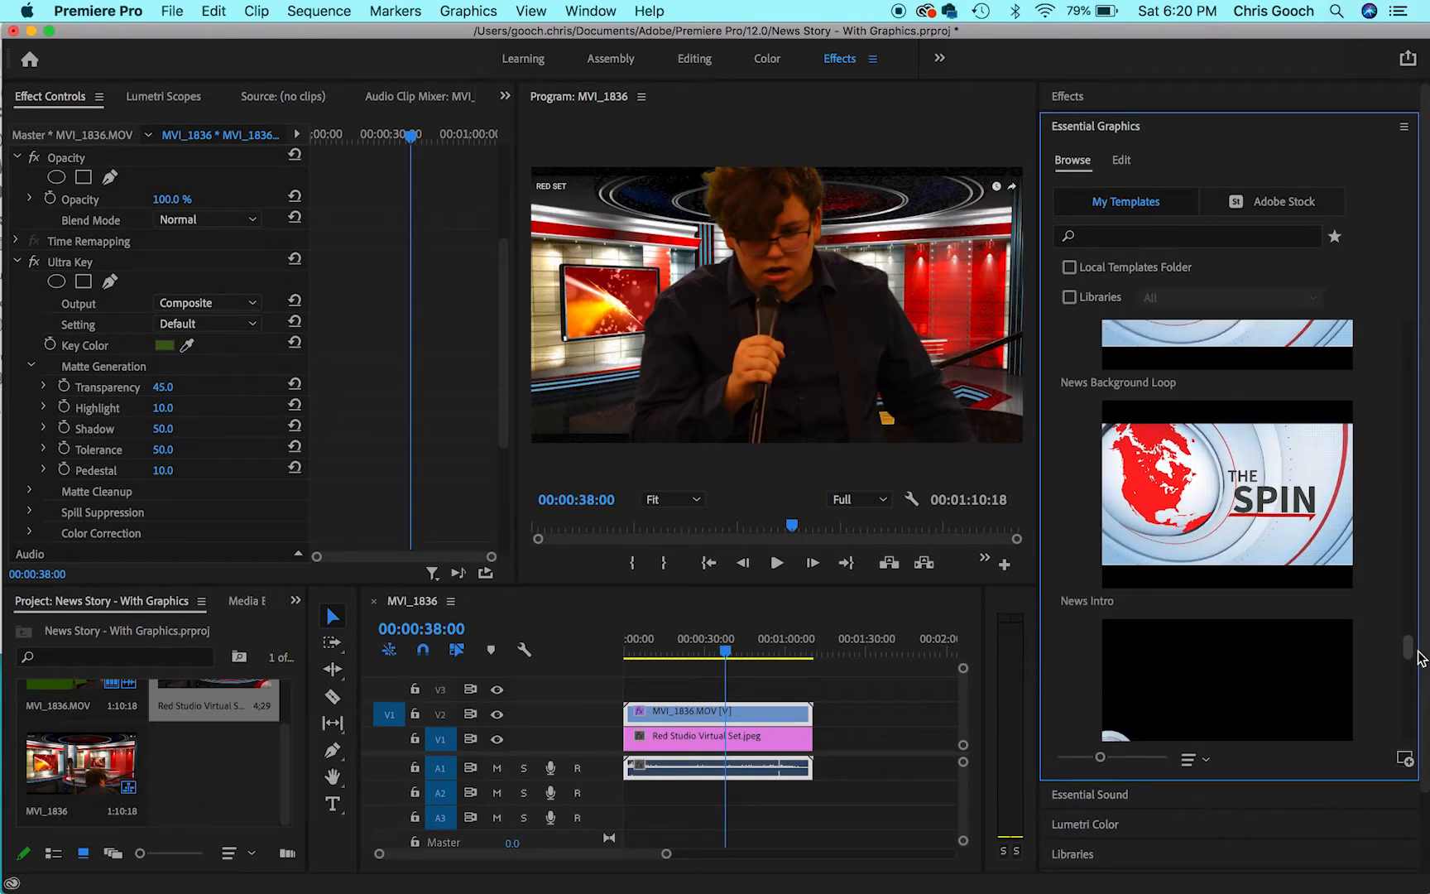
left_click_drag(840, 770, 801, 710)
left_click_drag(1213, 518, 637, 716)
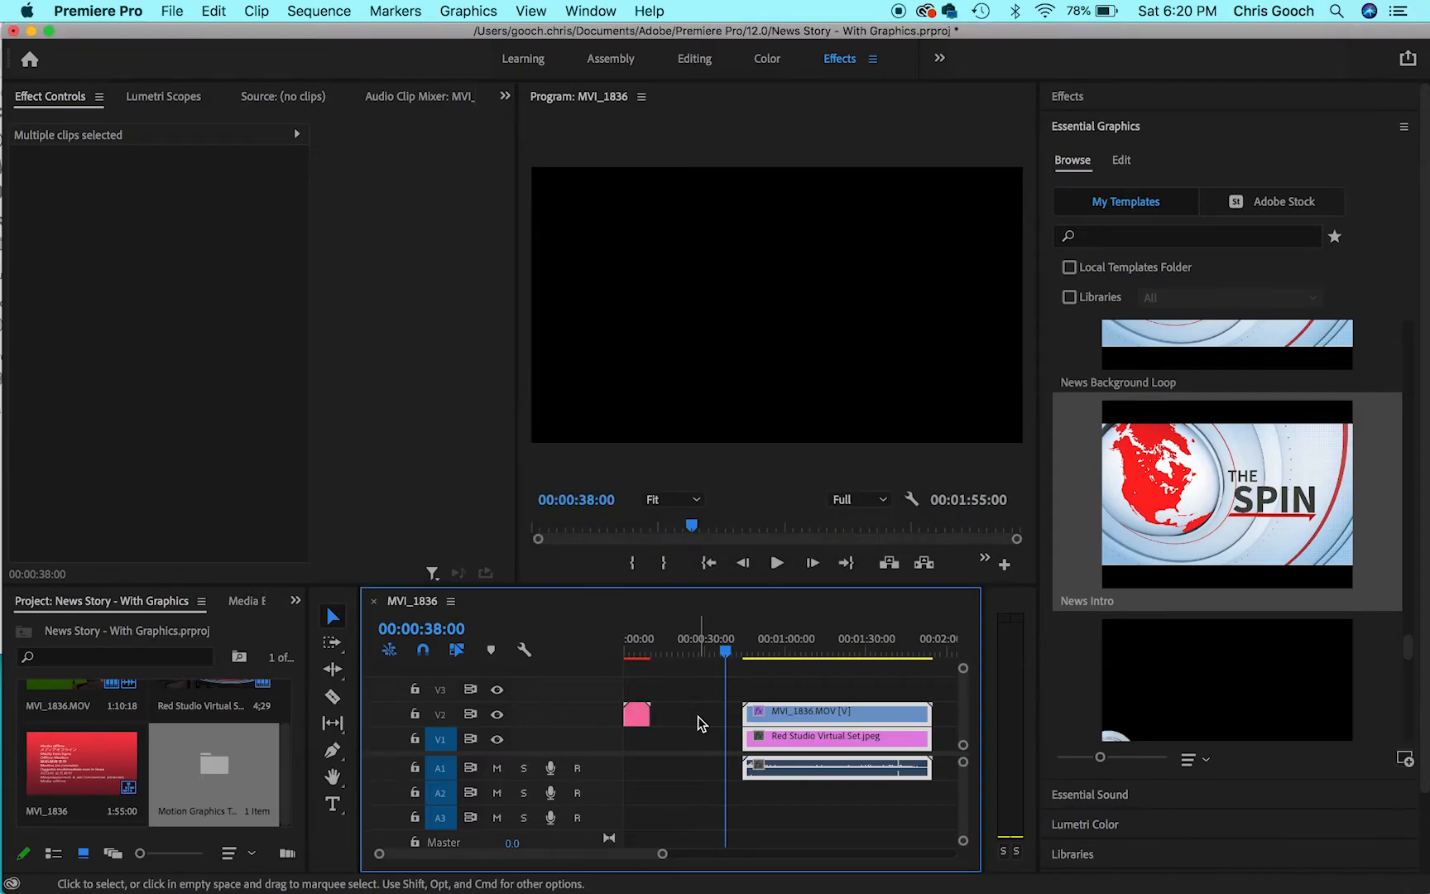
right_click(698, 723)
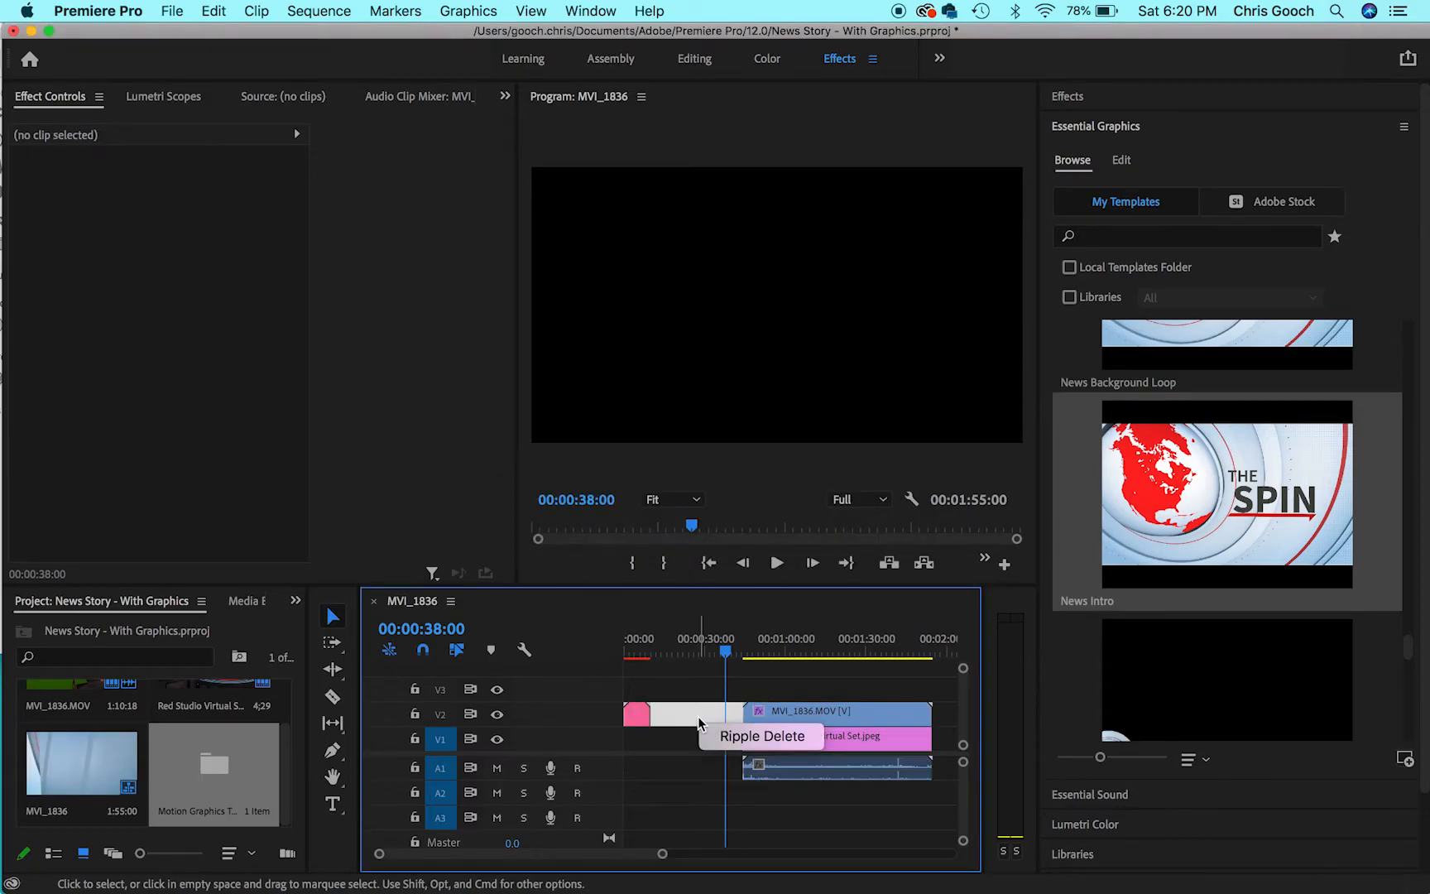
left_click(740, 737)
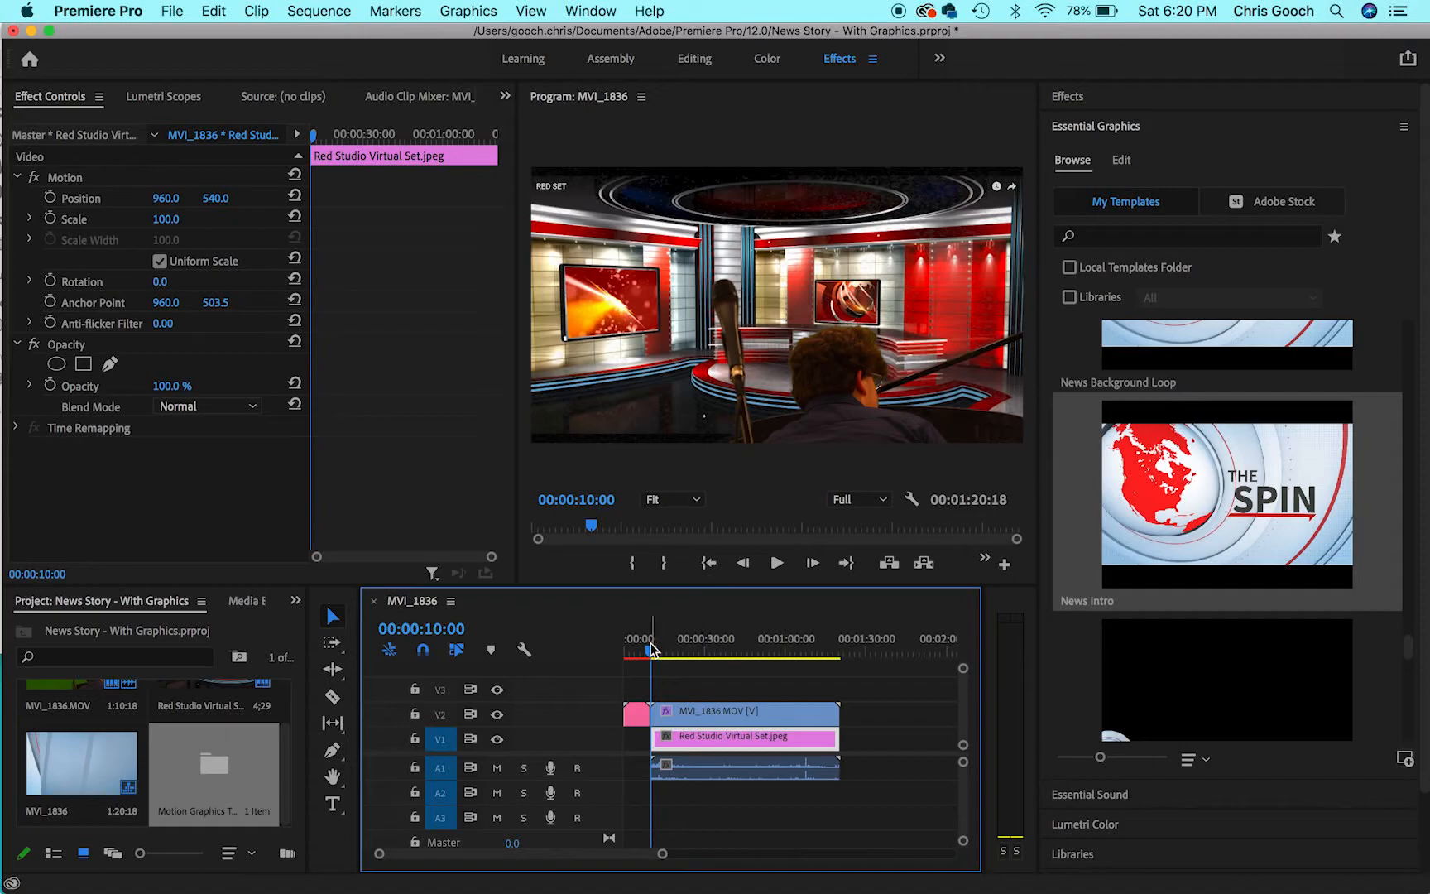
- Move the playhead into the News Intro graphic at 00:00:04:20 and change its title text to NEWS
left_click_drag(650, 654, 638, 652)
left_click(637, 716)
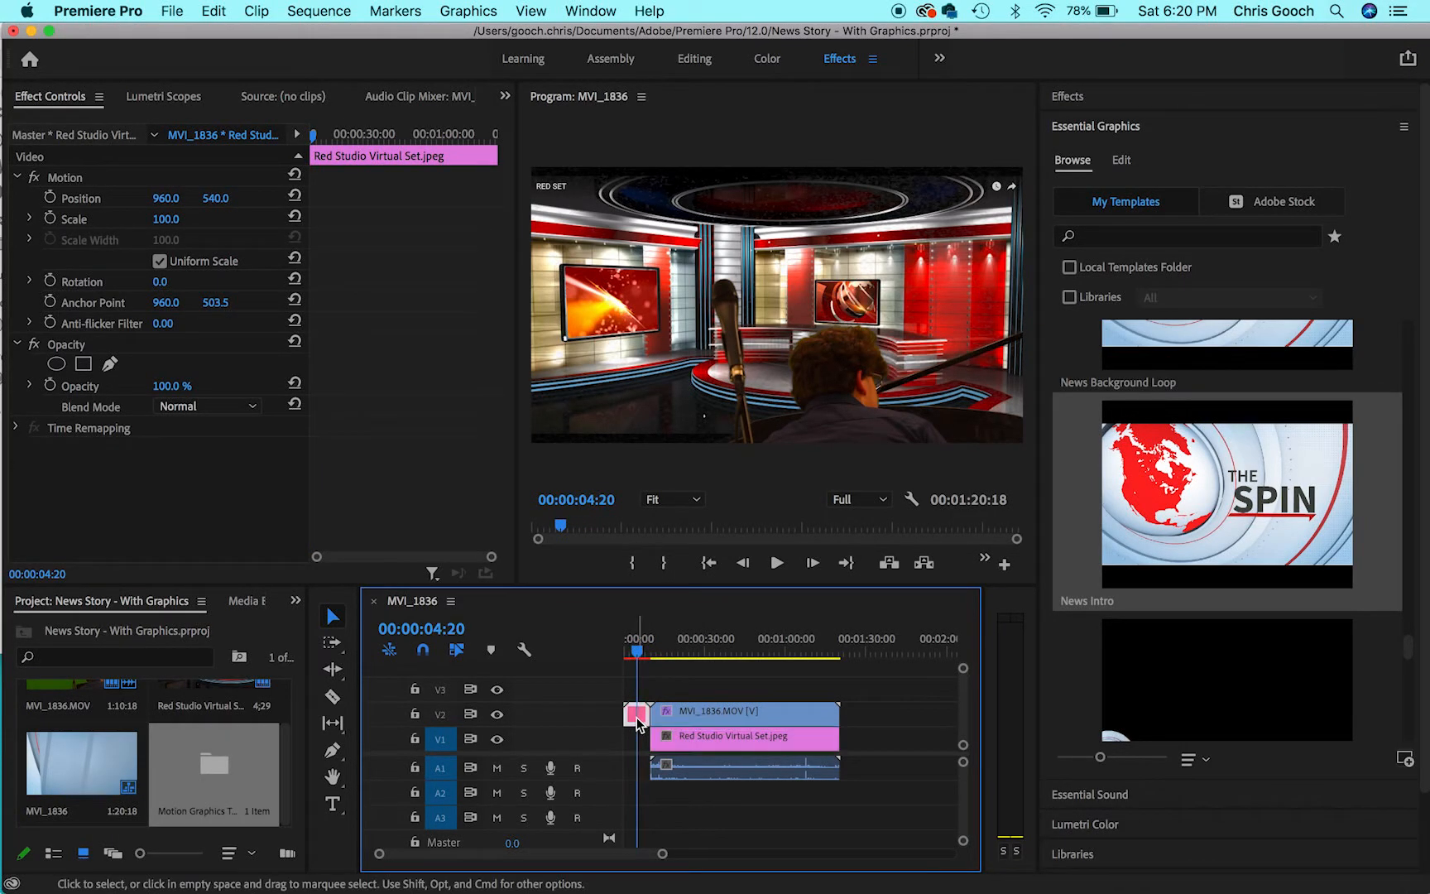
left_click(683, 680)
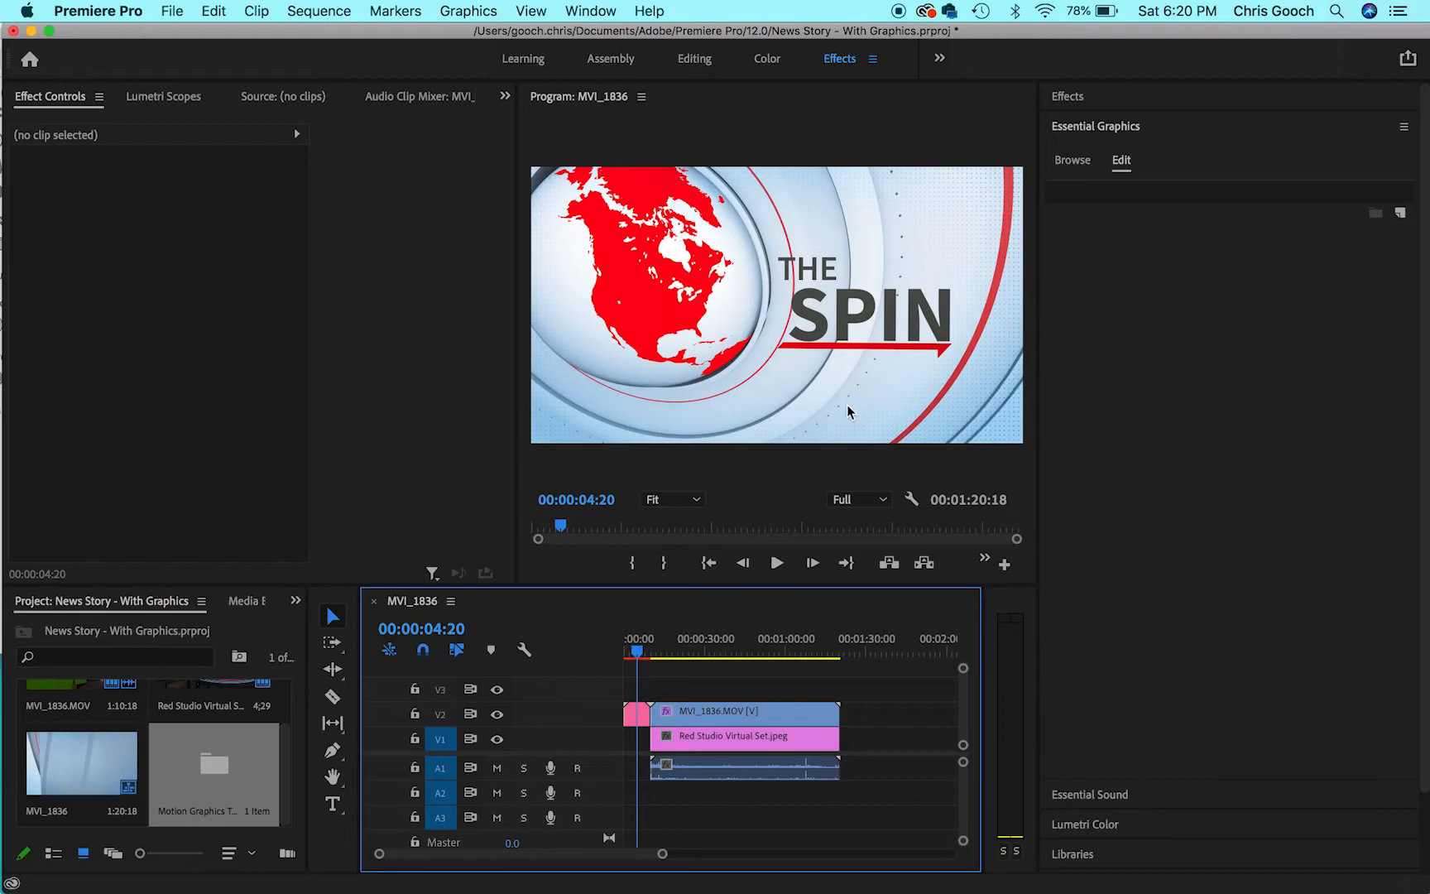
left_click(1123, 164)
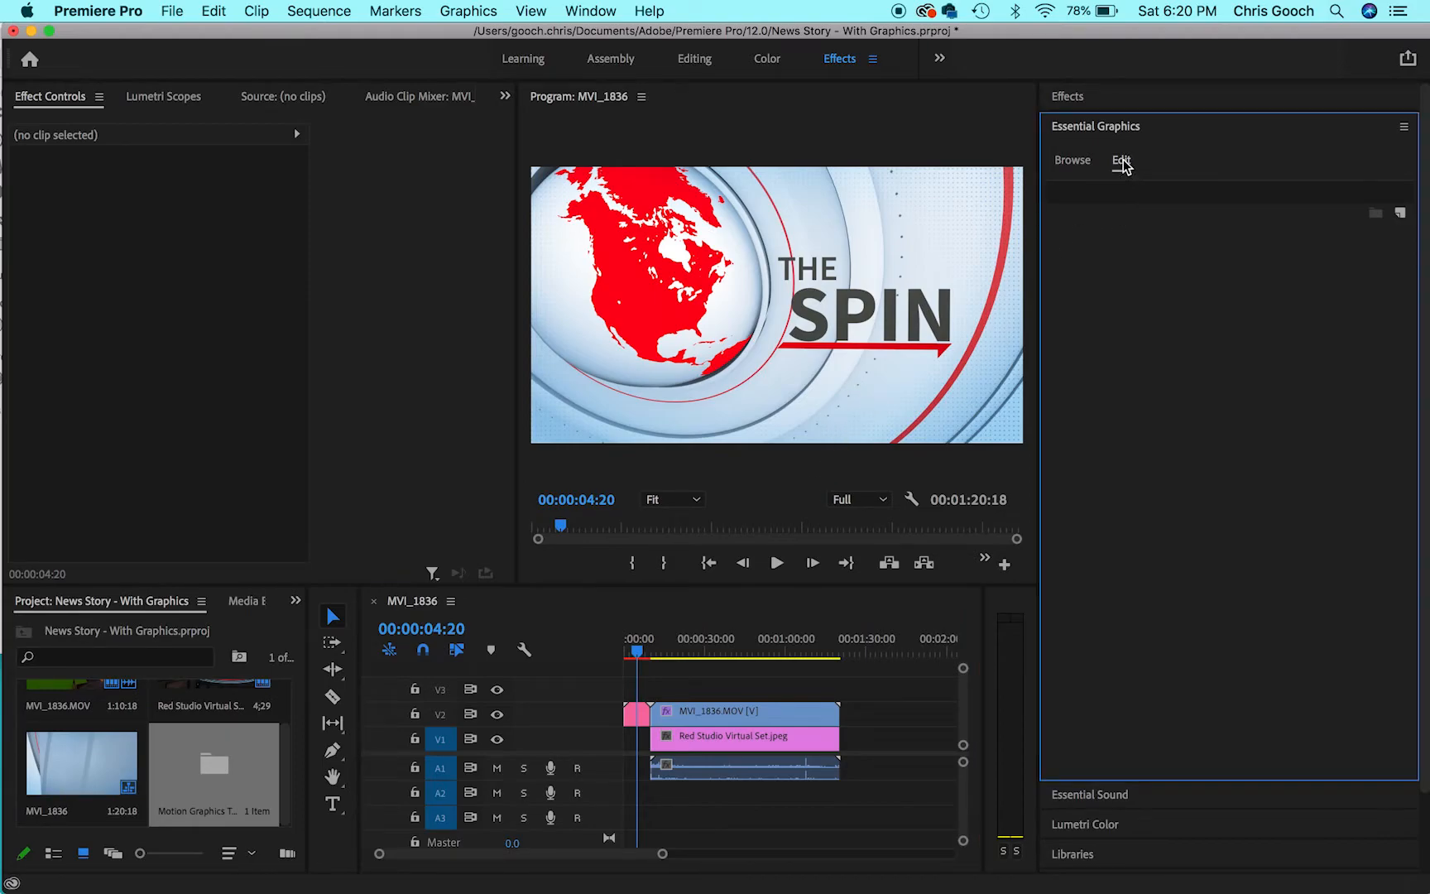
left_click(636, 713)
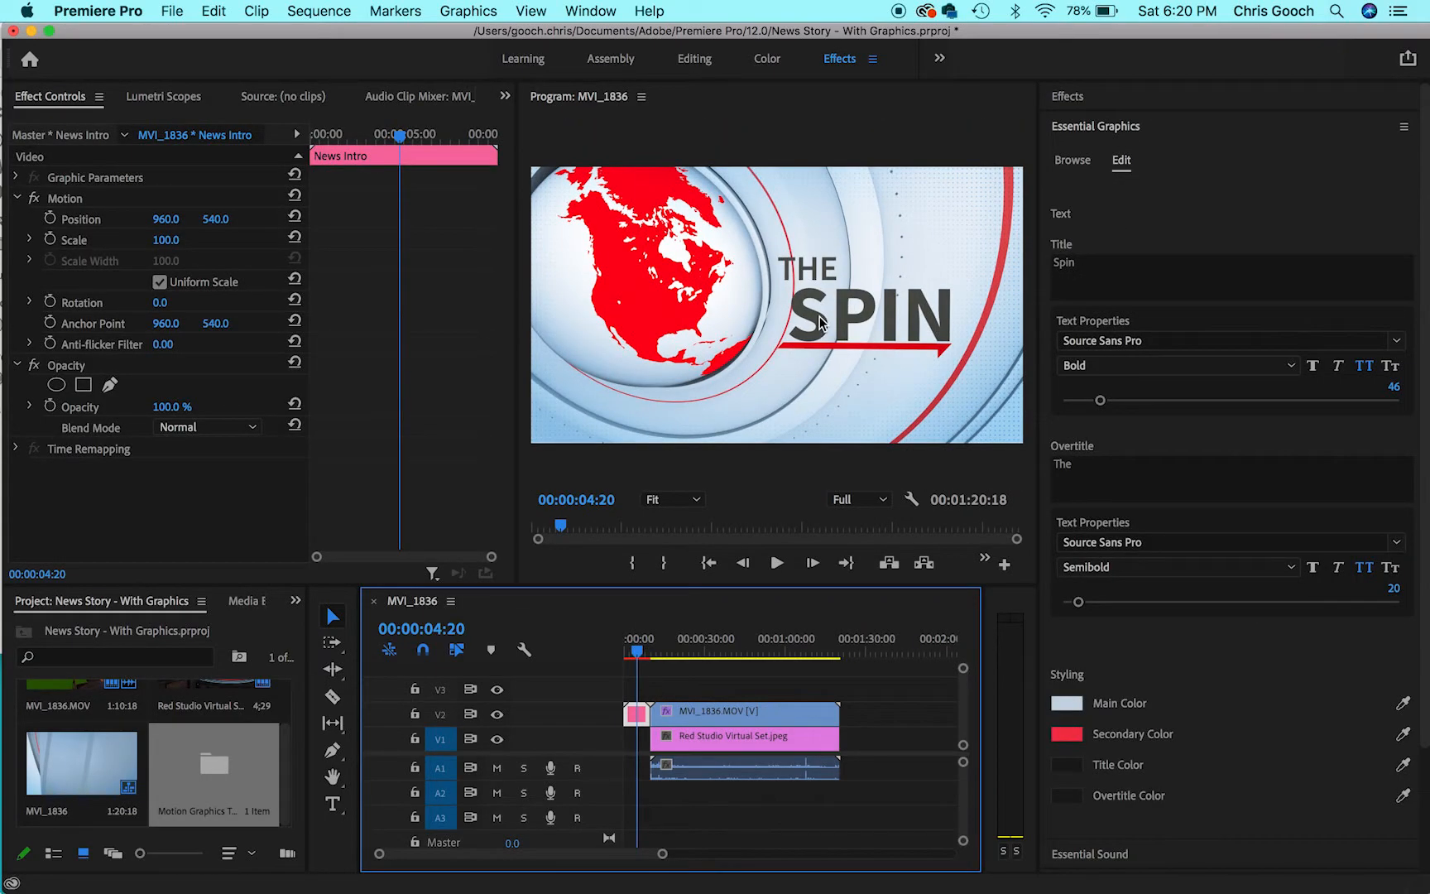
double_click(1070, 263)
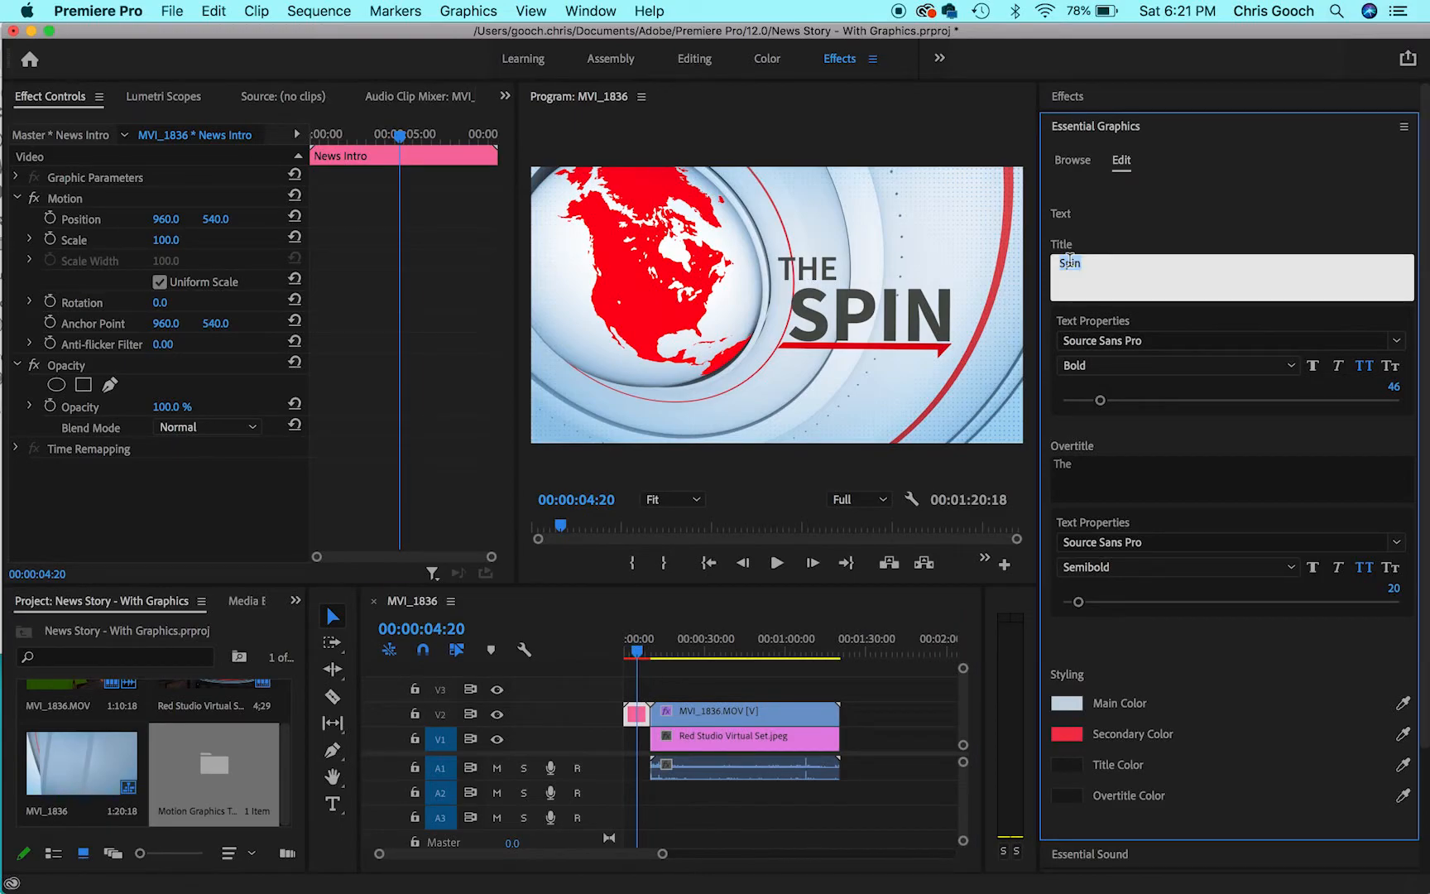
type("NEWS")
left_click(1082, 464)
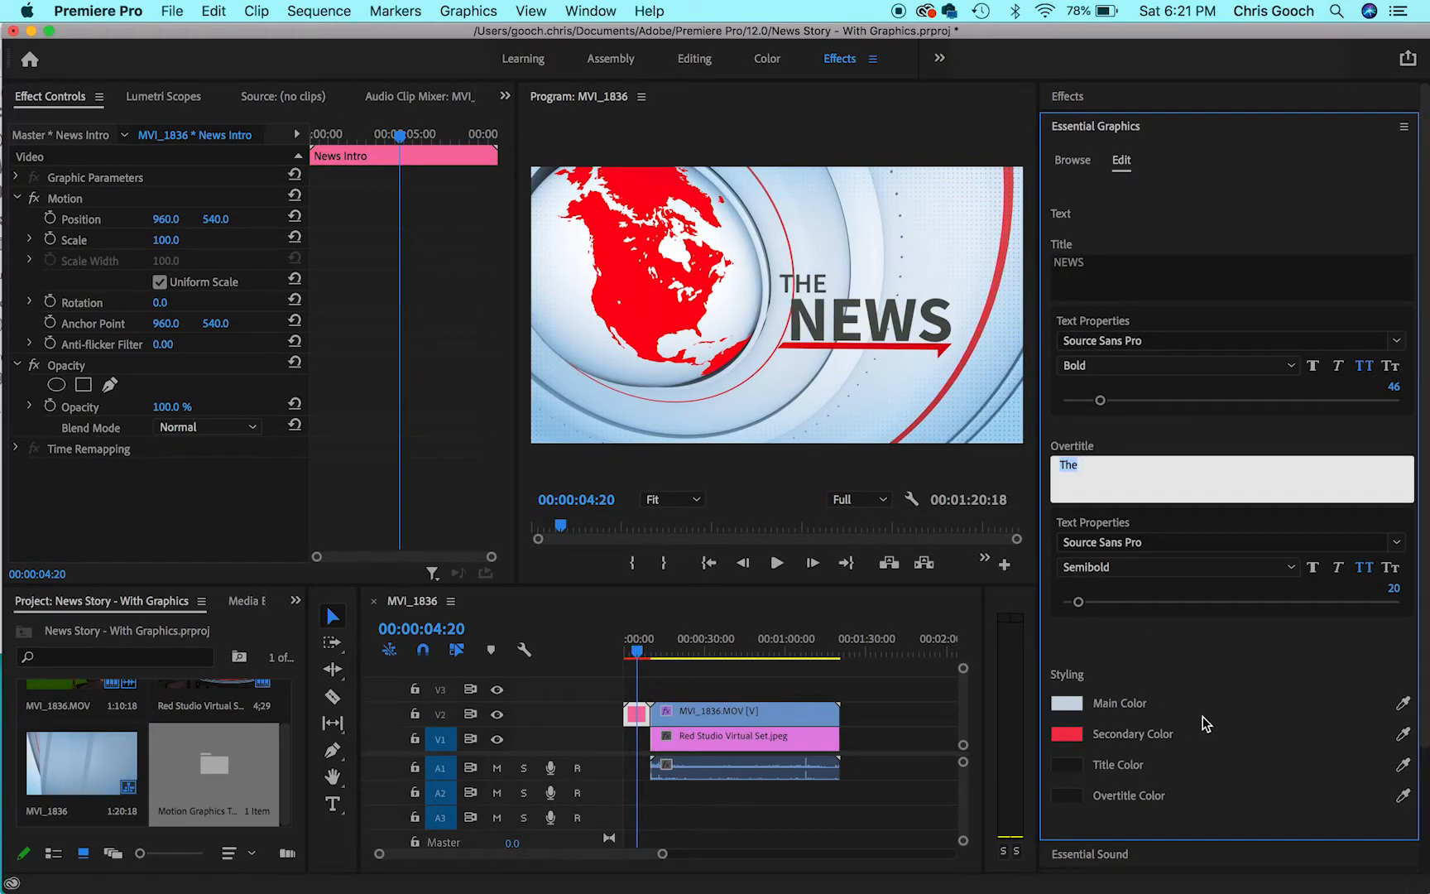
- Set the News Intro graphic's main color to blue 0084FF and its secondary color to green 31F262
left_click(1067, 704)
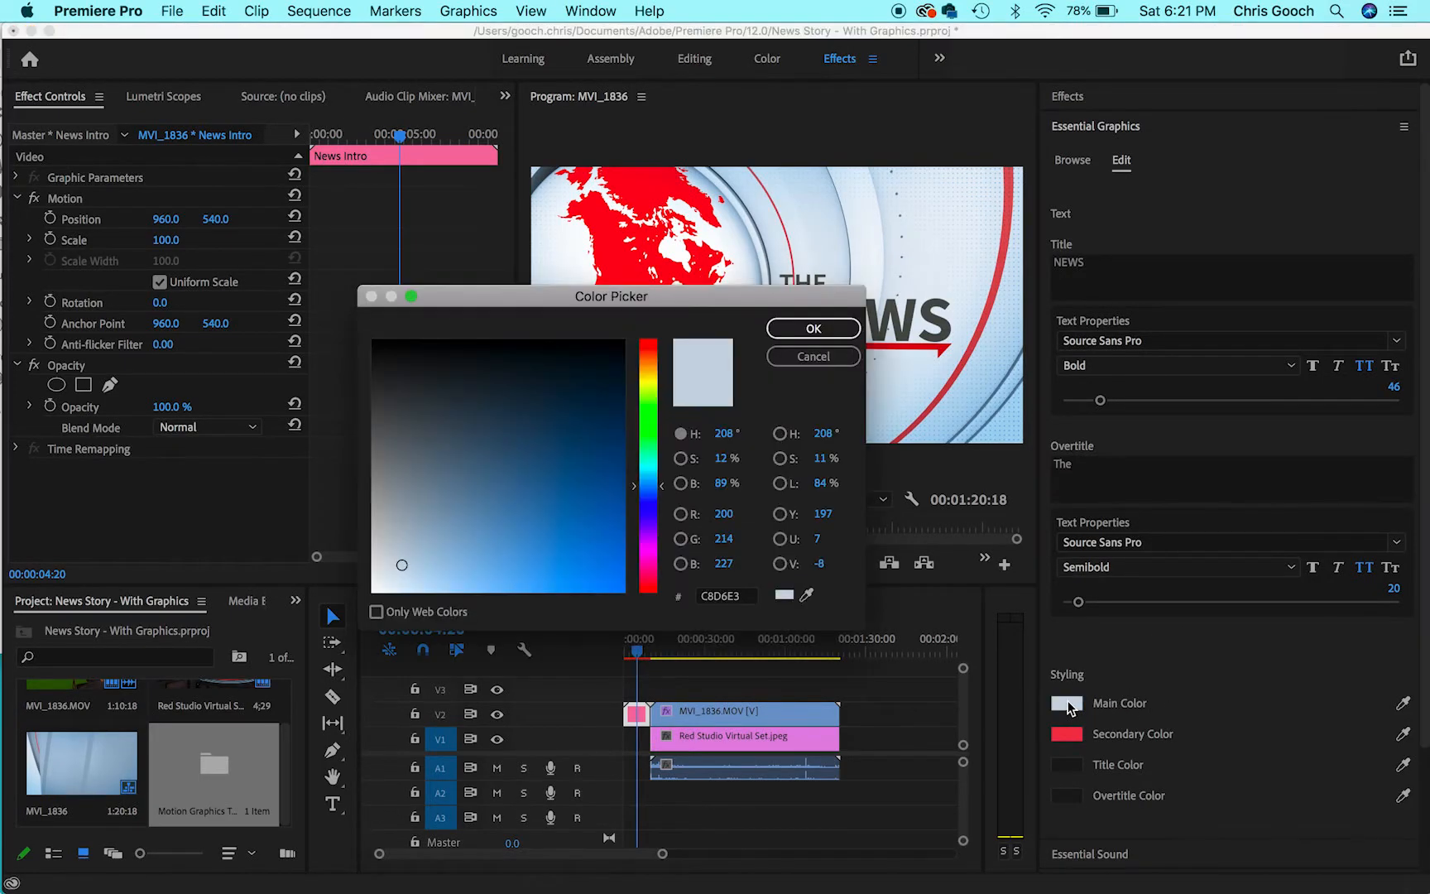
left_click_drag(569, 553, 643, 614)
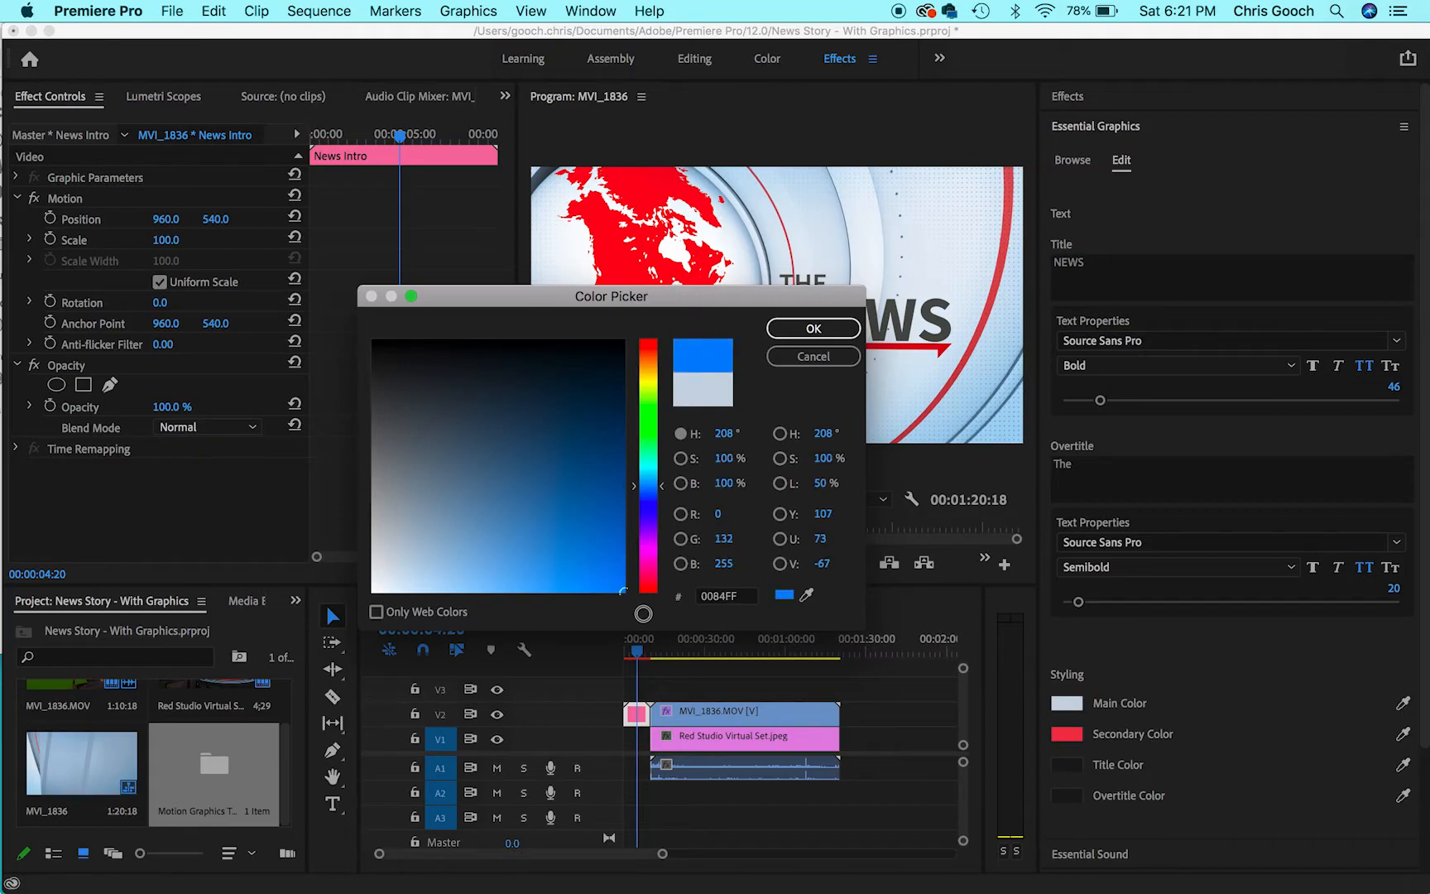
left_click(818, 329)
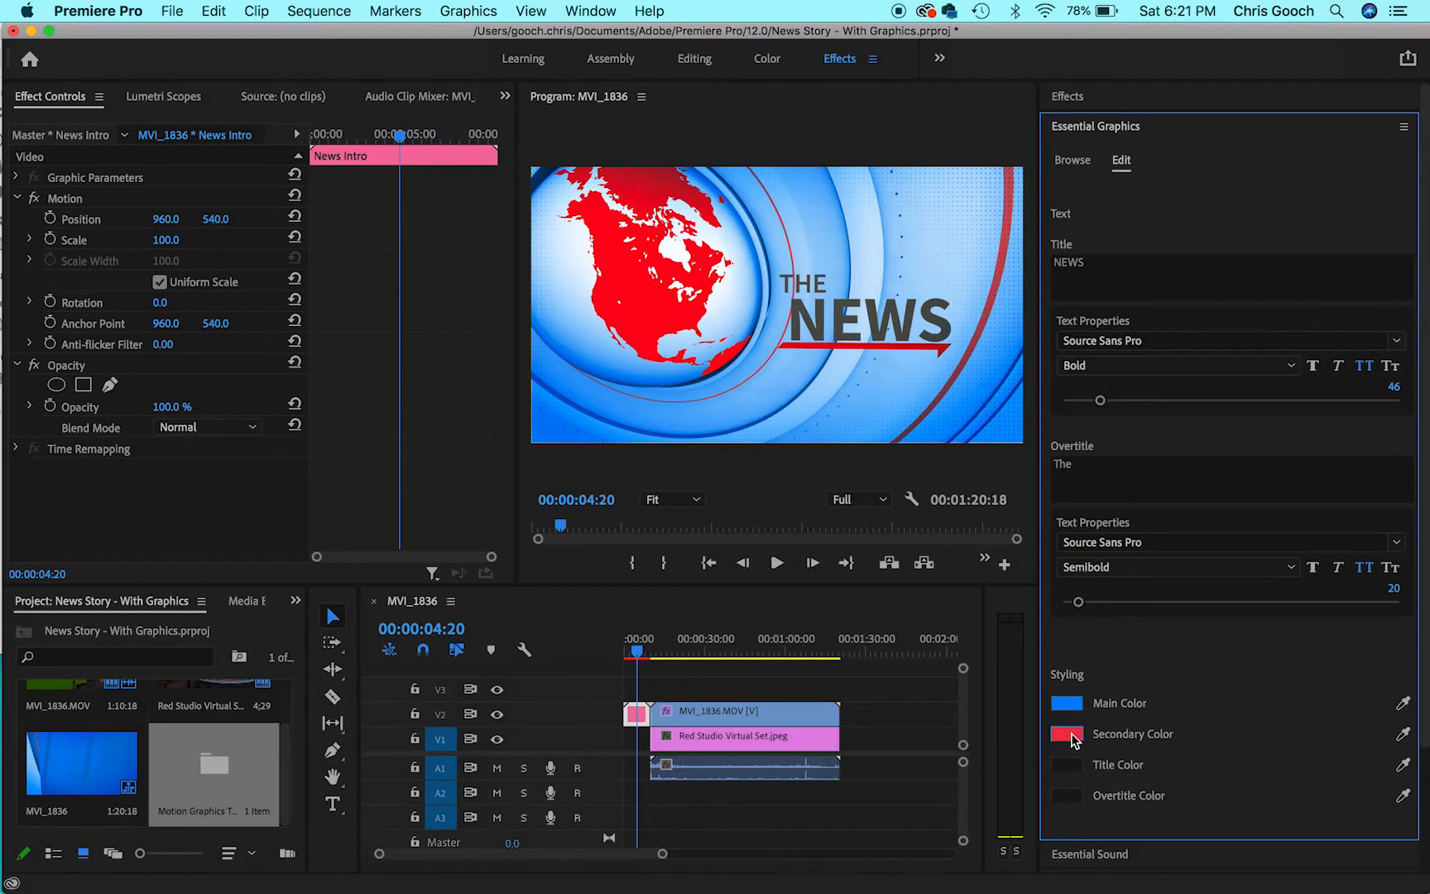
left_click(1075, 737)
left_click(649, 433)
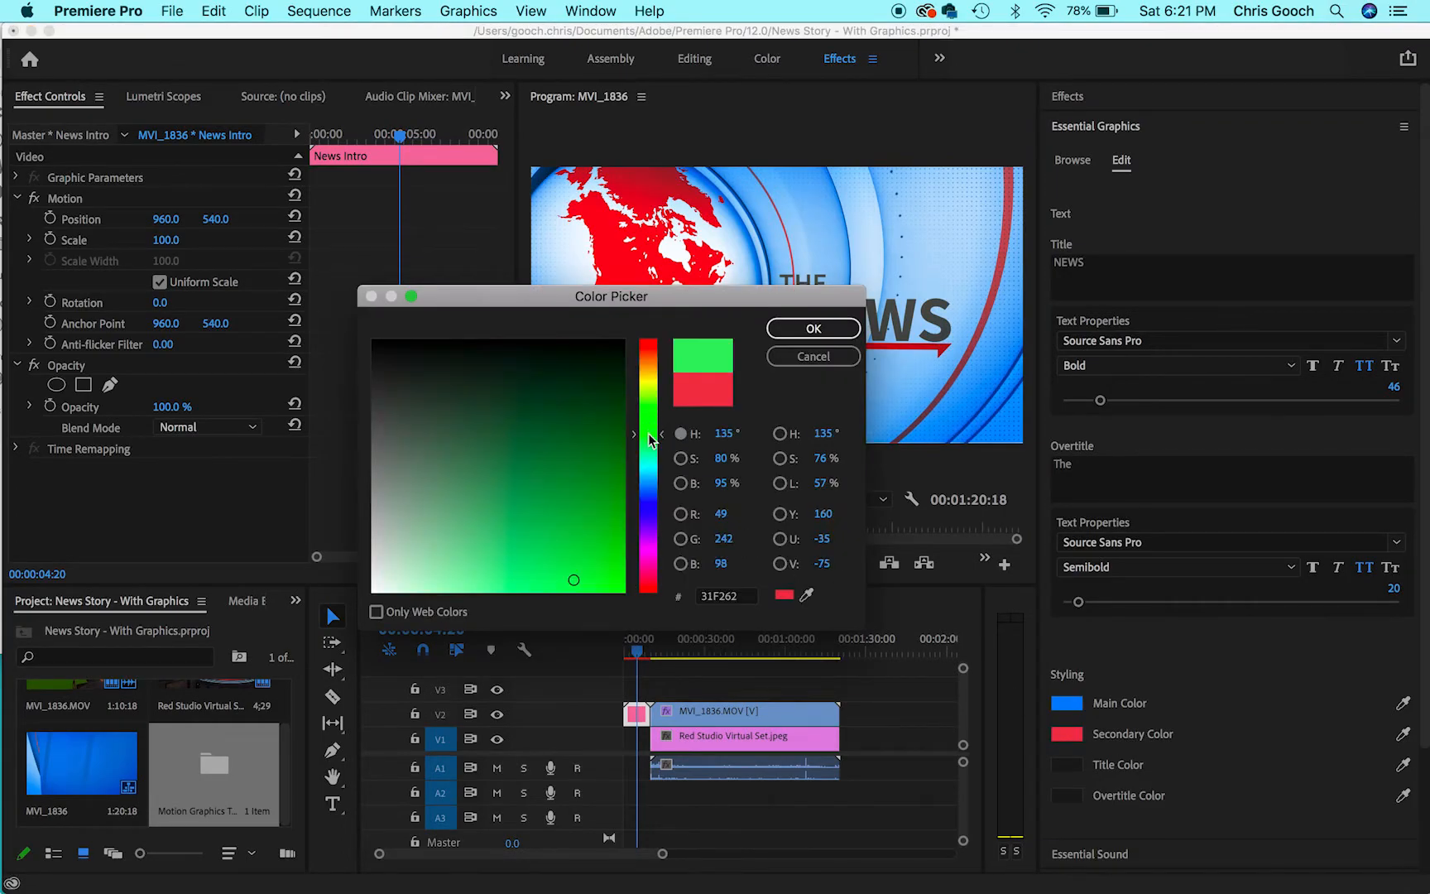
left_click(814, 329)
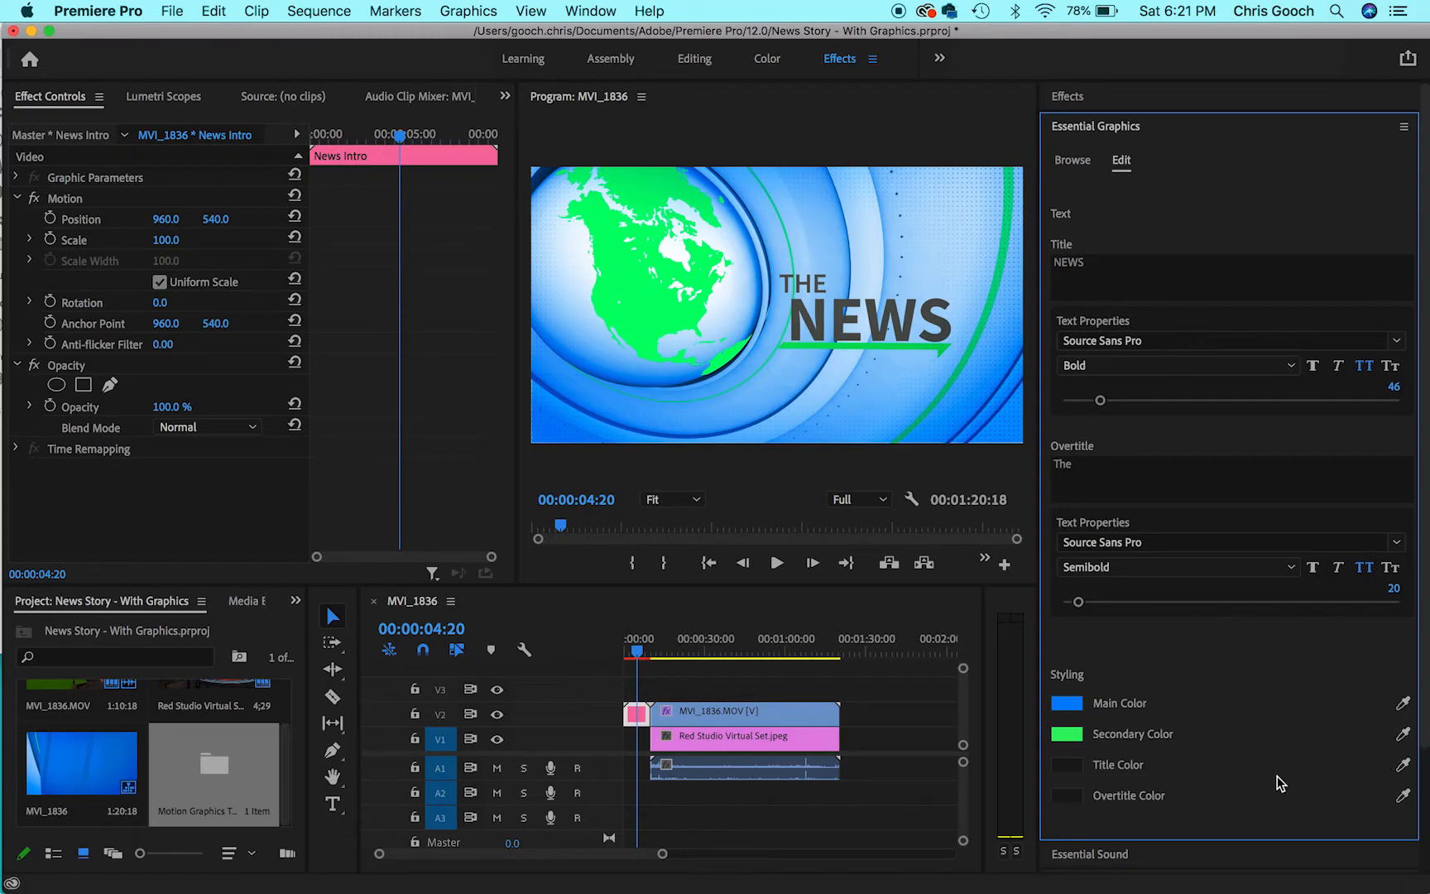
- Add the News Lower Third Left template to track V3 above the start of the MVI_1836 clip
left_click(642, 651)
left_click_drag(644, 653, 693, 653)
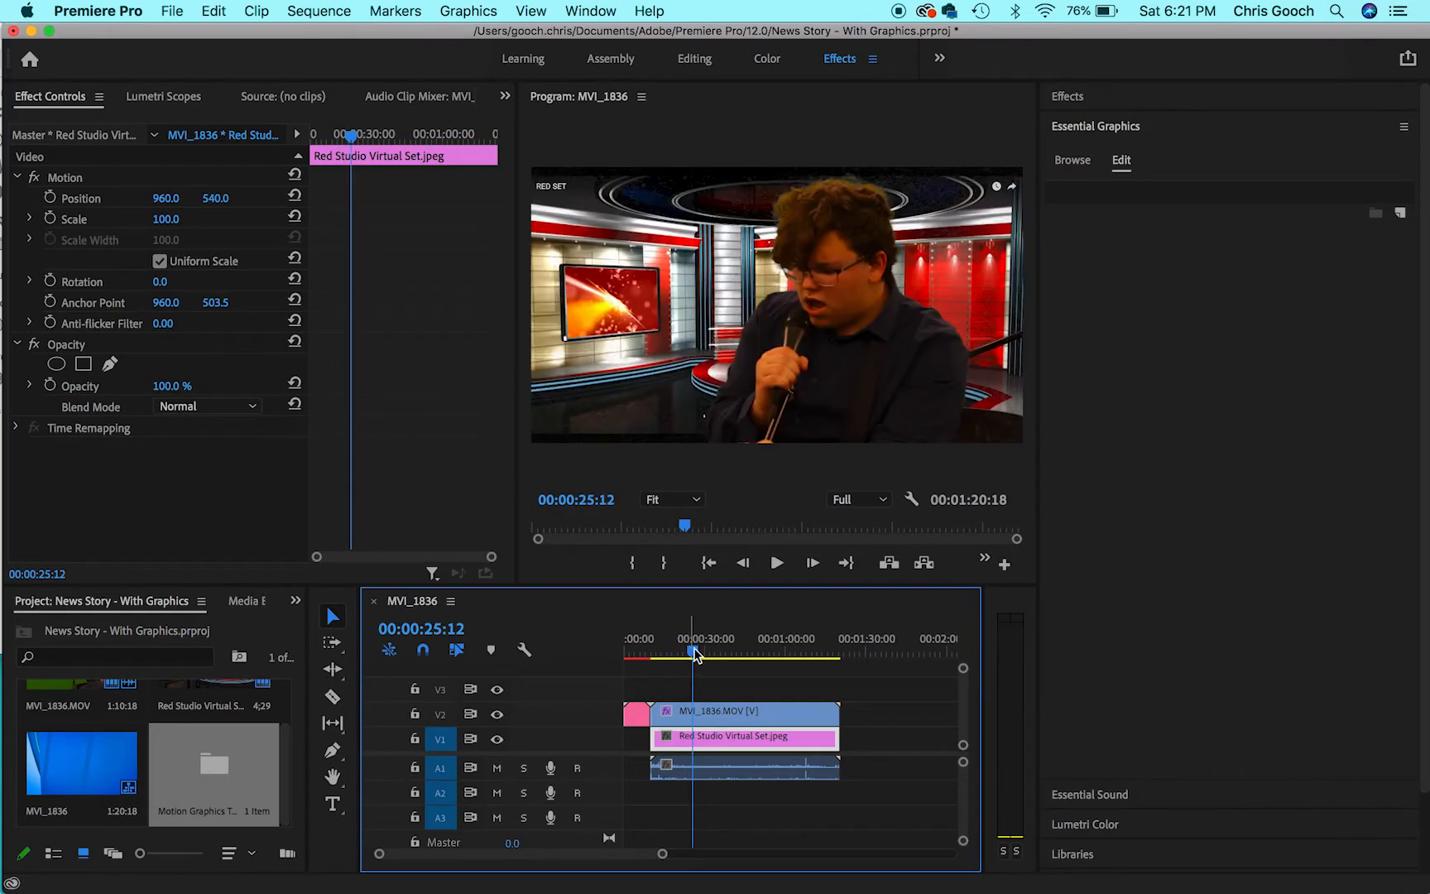
left_click(913, 718)
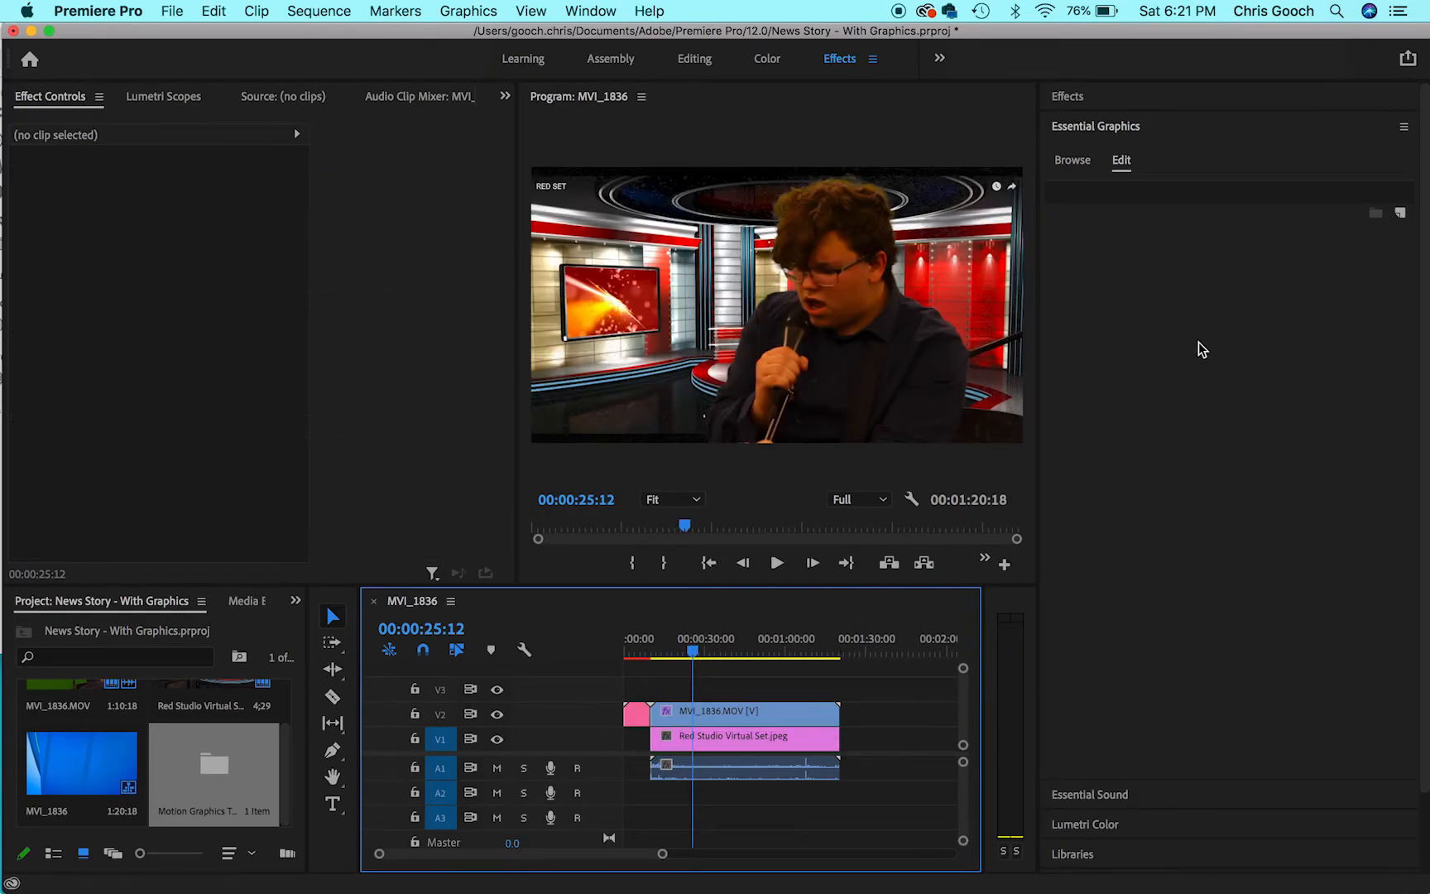
left_click(1107, 130)
left_click(1107, 131)
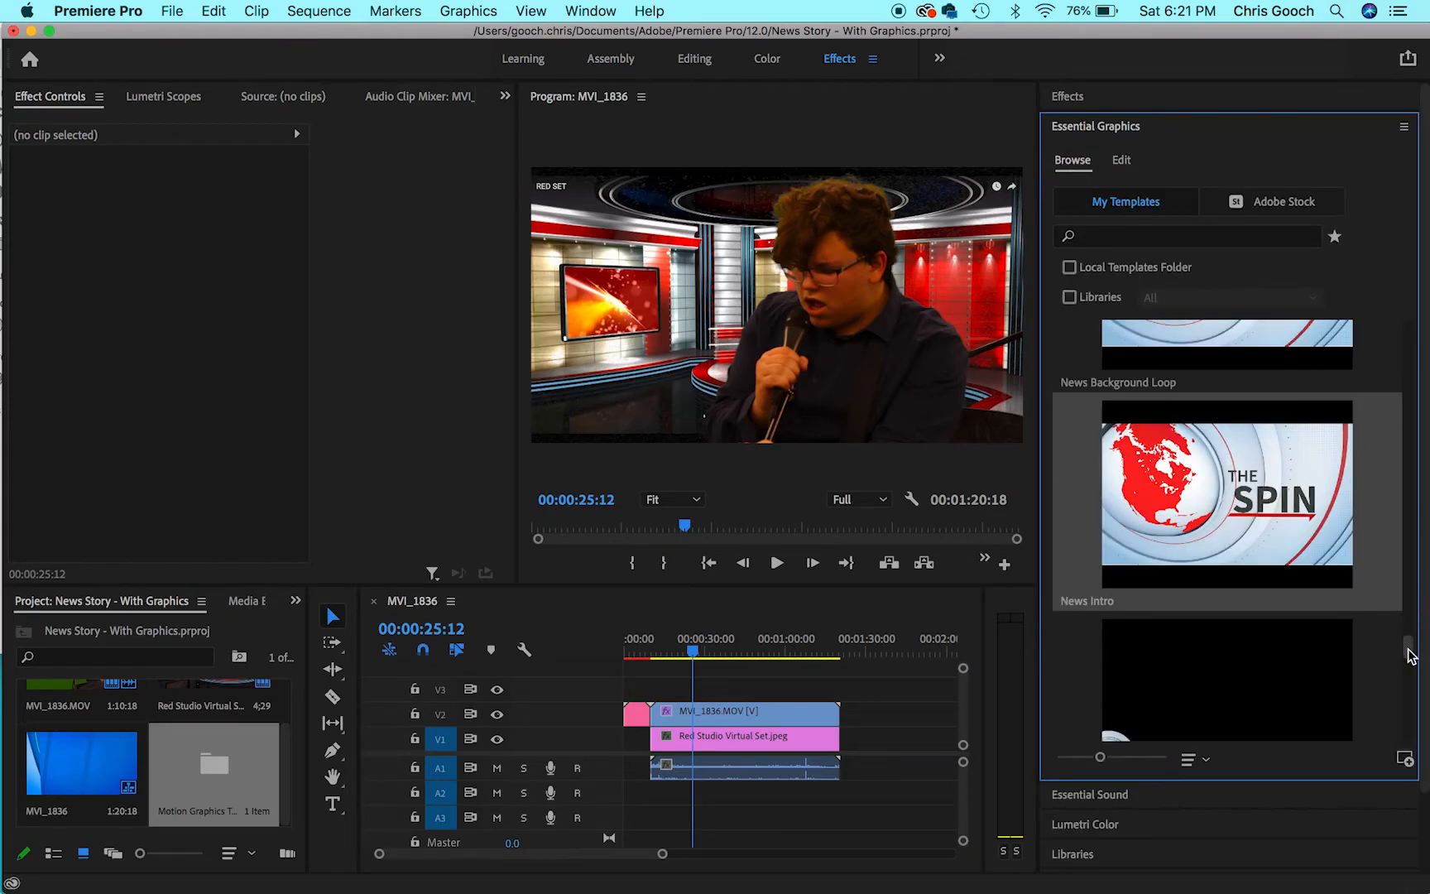
left_click_drag(1410, 654, 1410, 659)
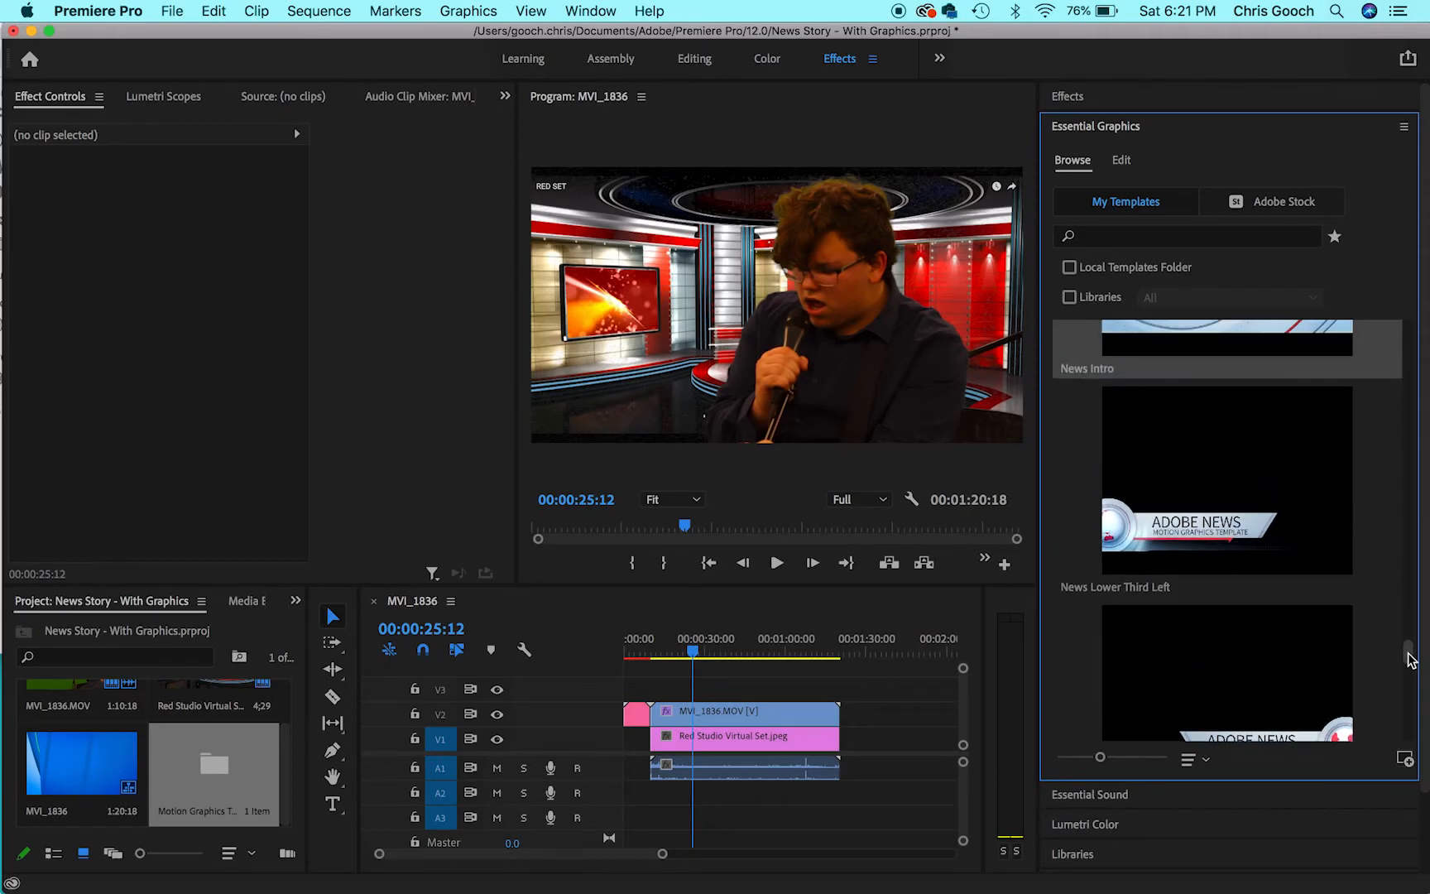
mouse_move(1158, 528)
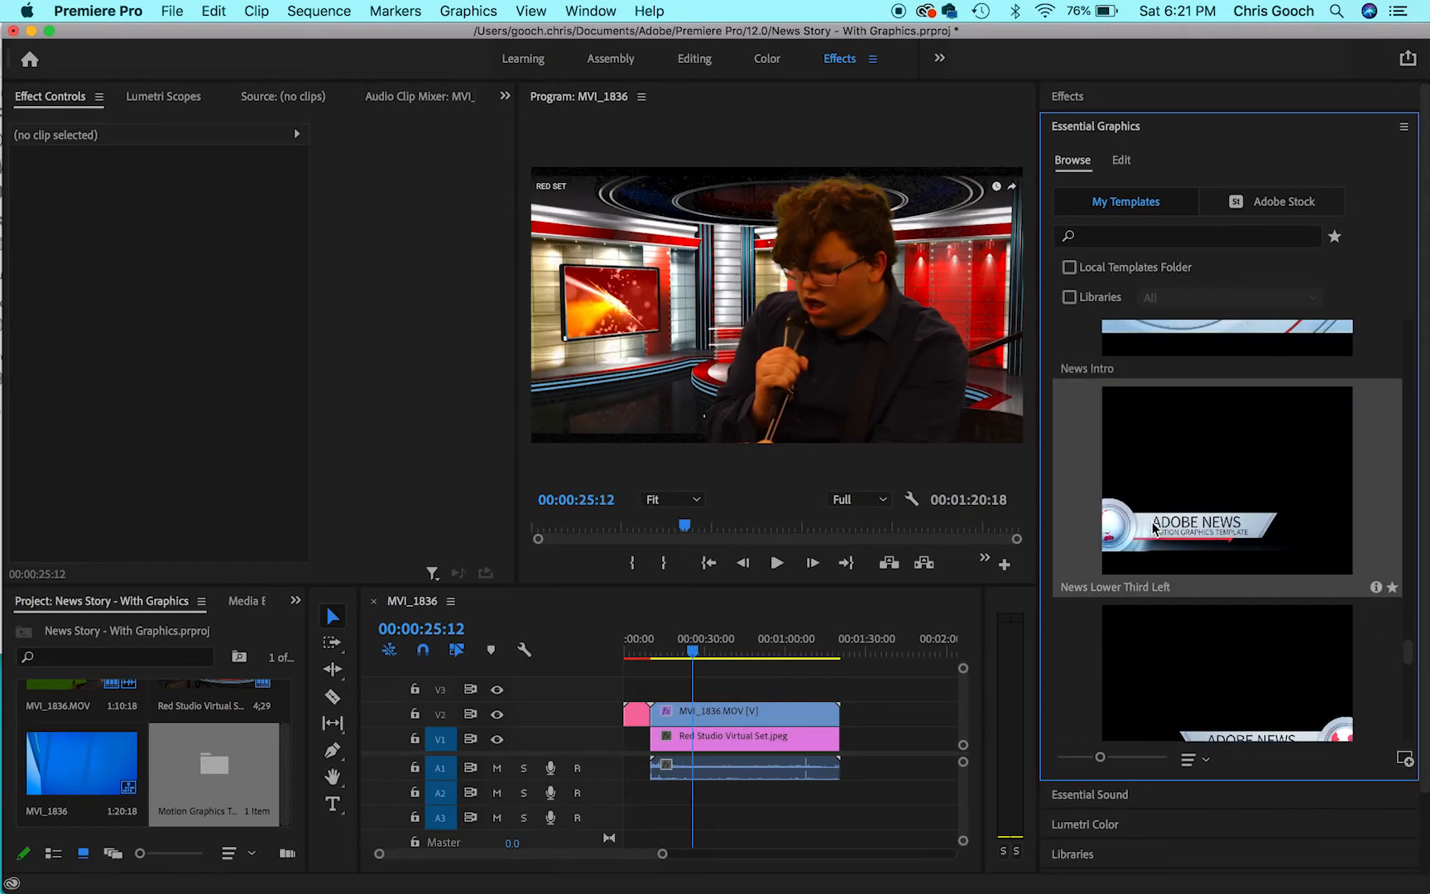
left_click_drag(1156, 528, 659, 692)
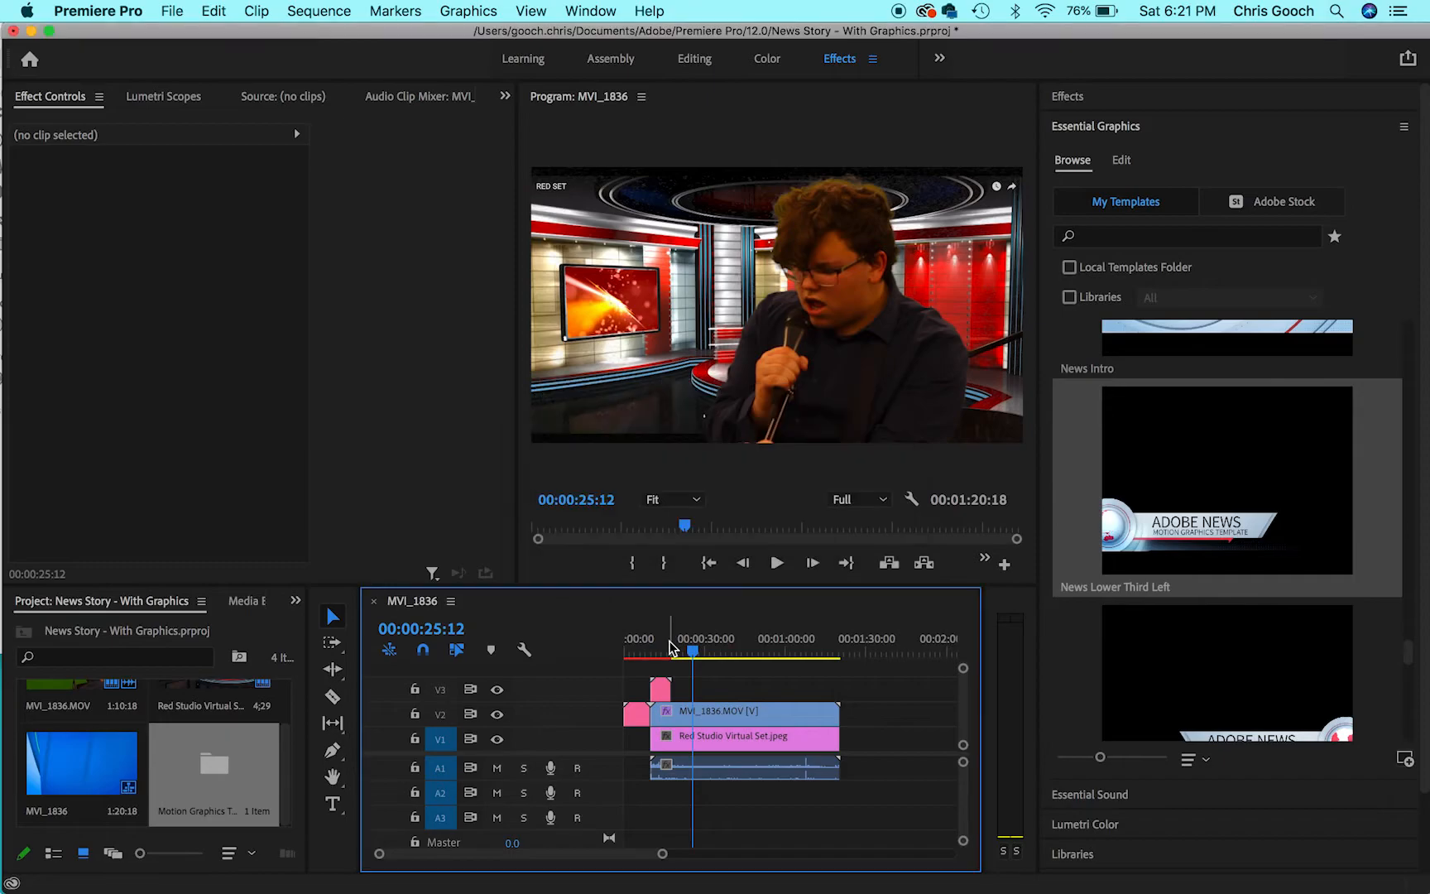
- Move the playhead to 00:00:13:07 and set the lower third graphic's main title to MR NEWS GUY
left_click(660, 649)
left_click(727, 744)
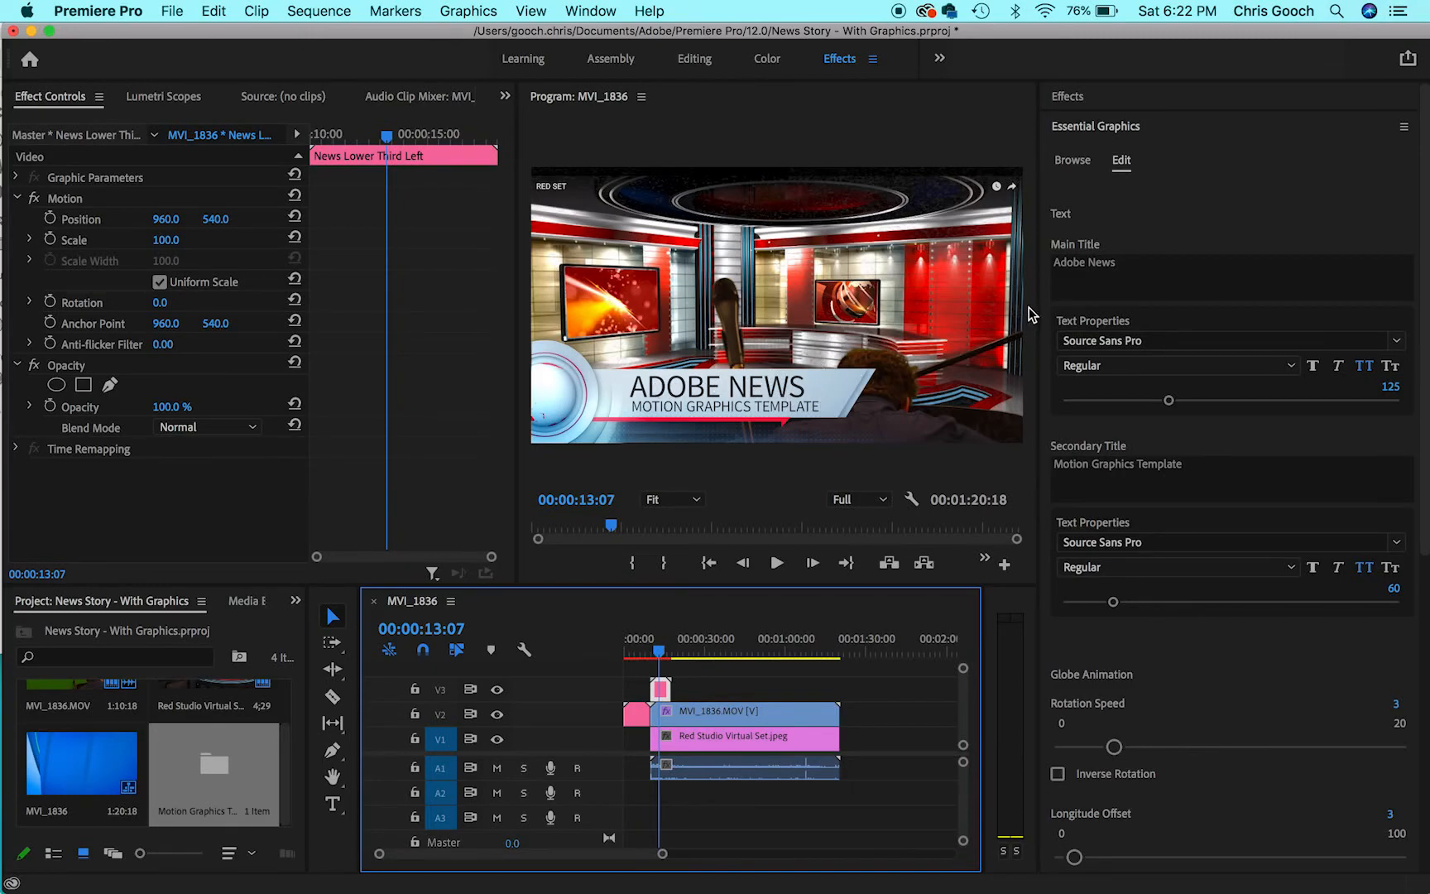
left_click(1094, 264)
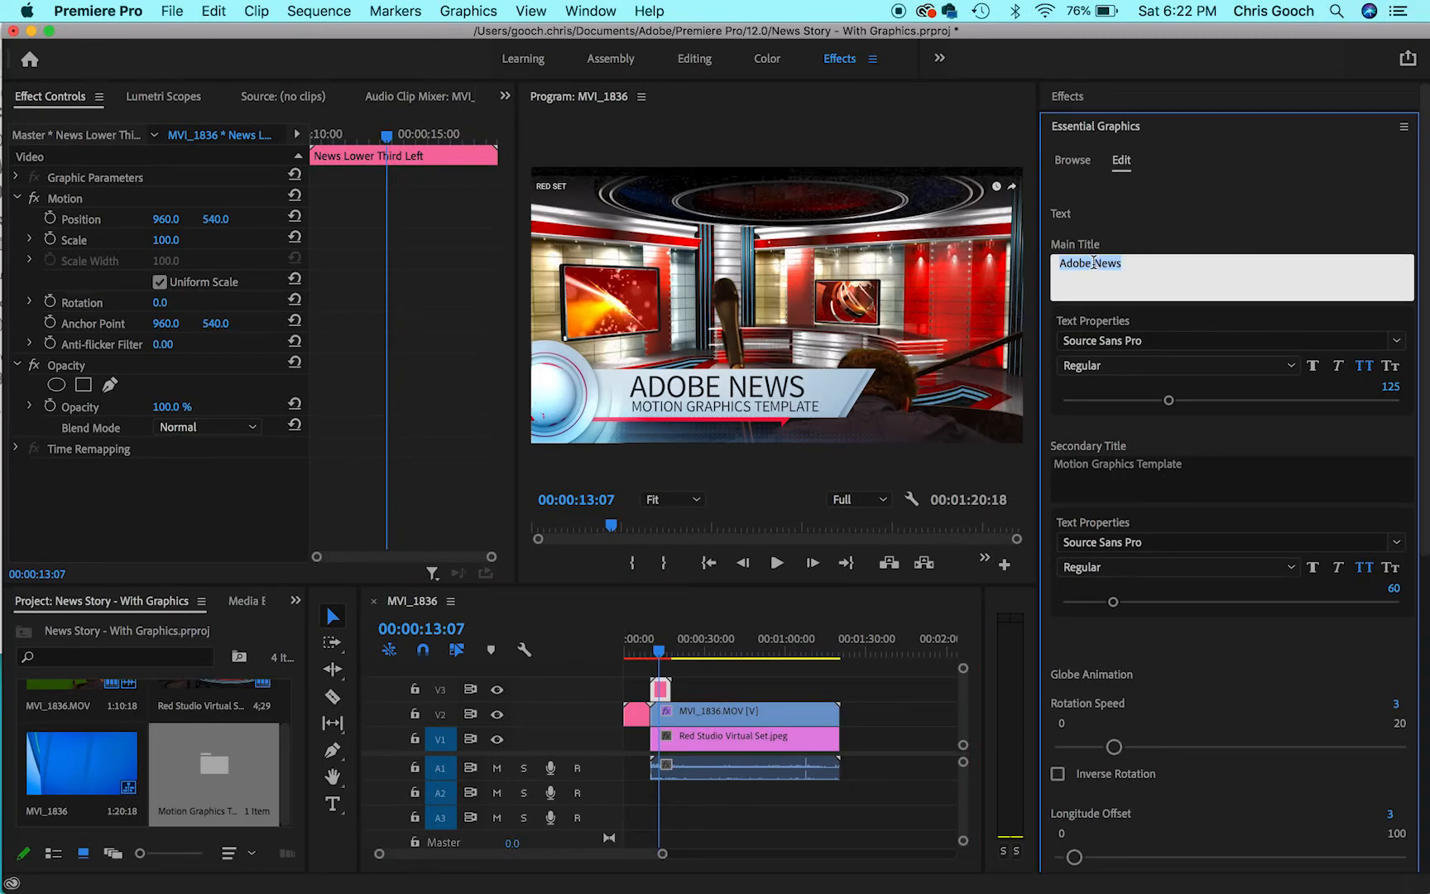
type("MR NEWS GUY")
- Replace the lower third graphic's secondary title with IMPORTANT NIGHTLY NEWS
left_click(1096, 468)
key("BackSpace")
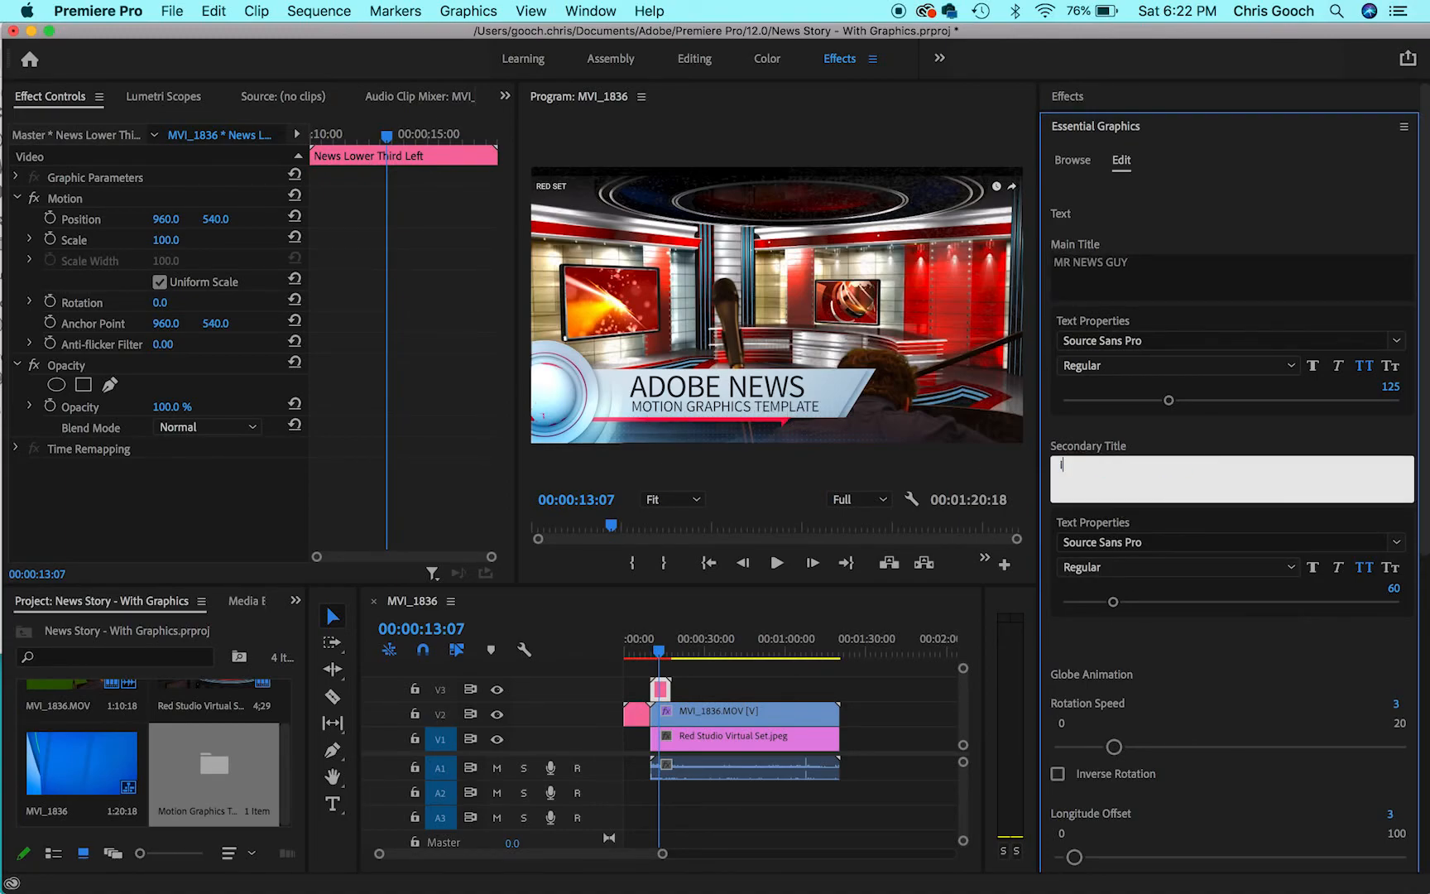
type("IMPORTANT NIGHTLY NEWS")
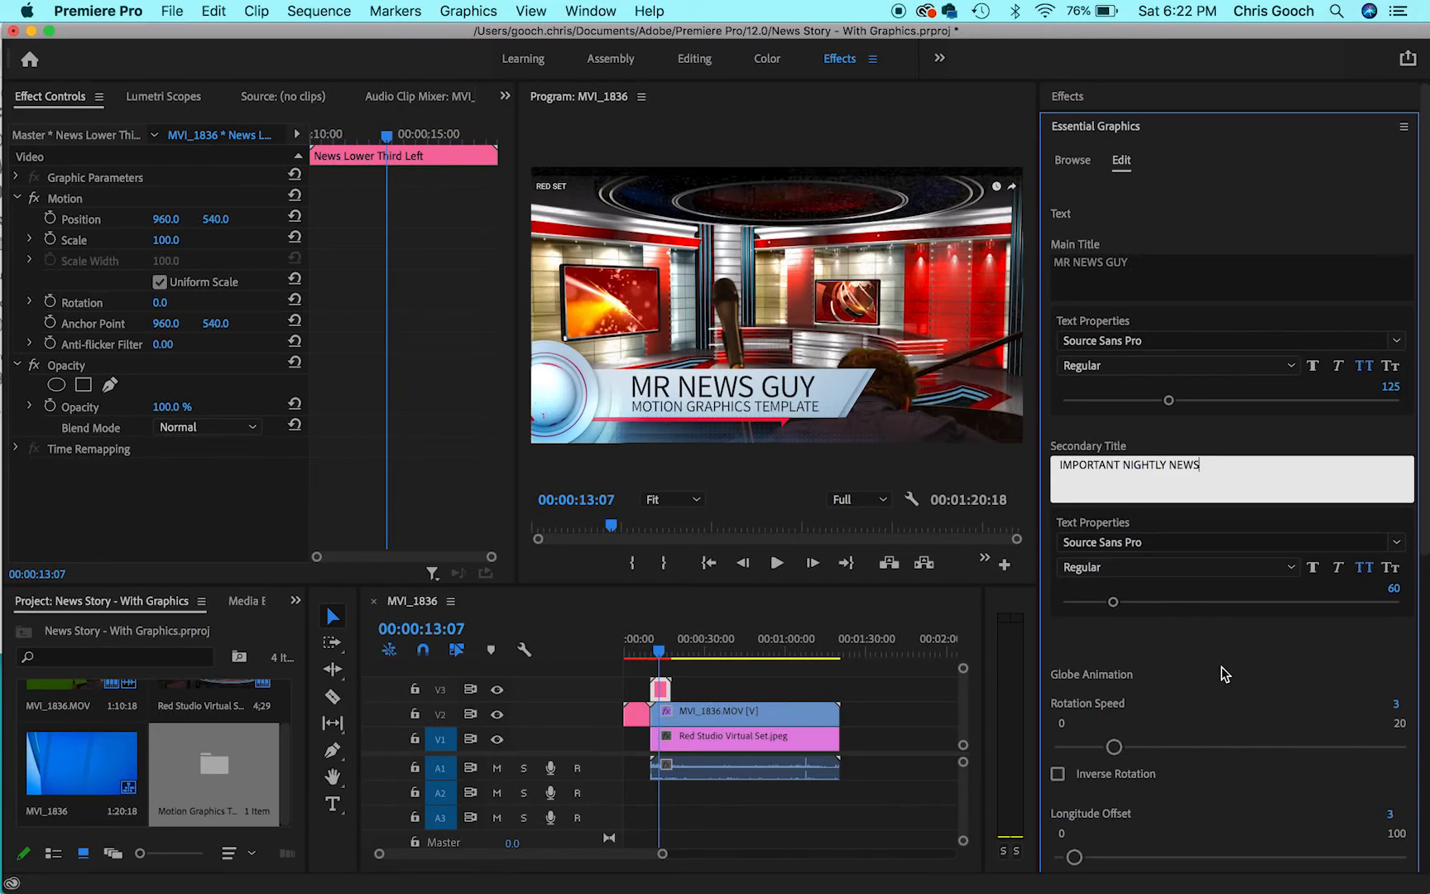
left_click(1066, 697)
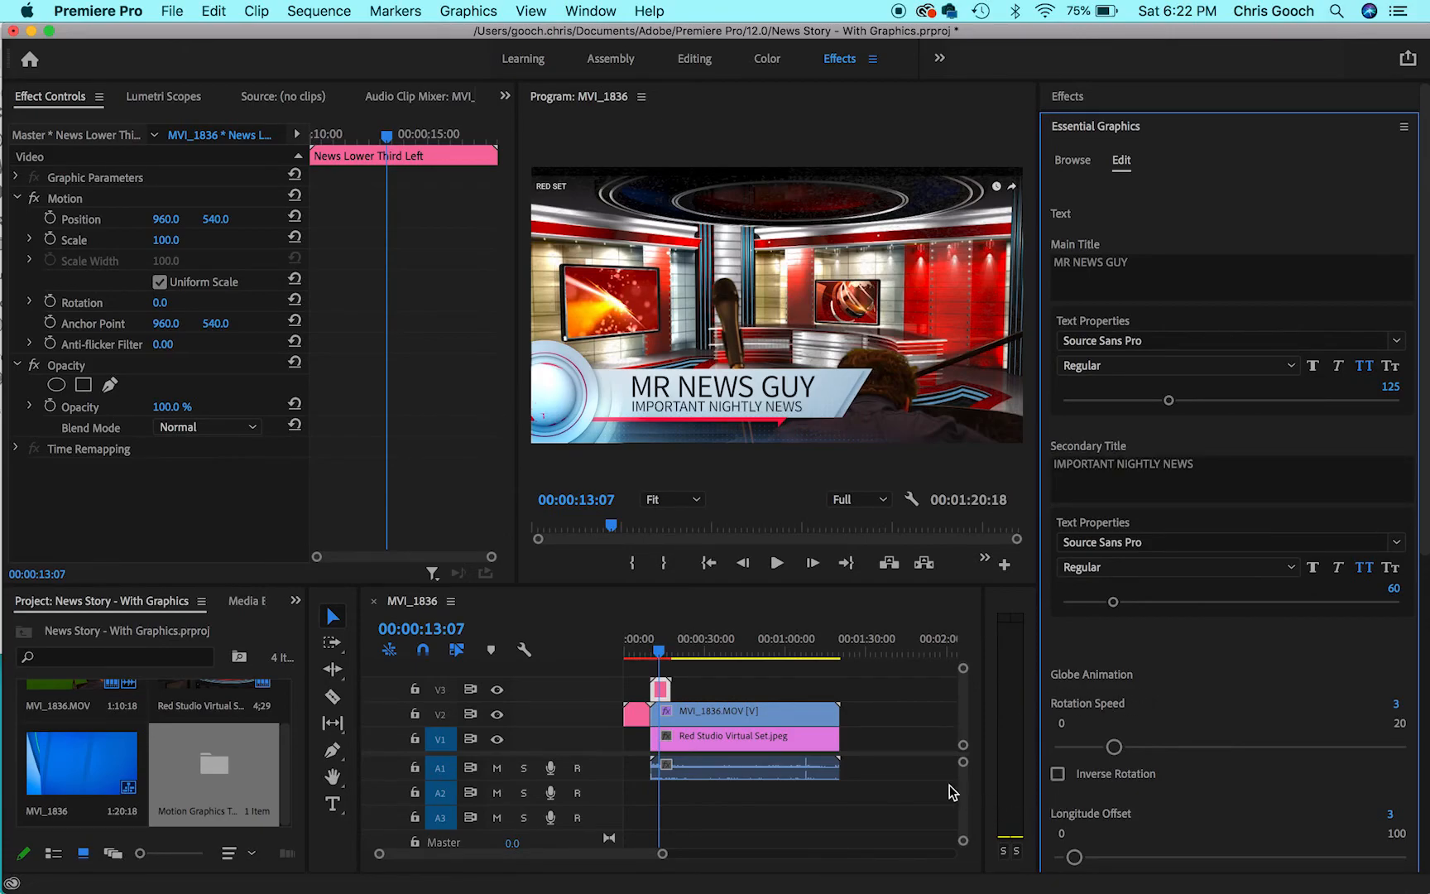
- Play the sequence from the beginning to review the intro and lower third graphics
left_click(660, 654)
left_click_drag(660, 654, 616, 642)
key("space")
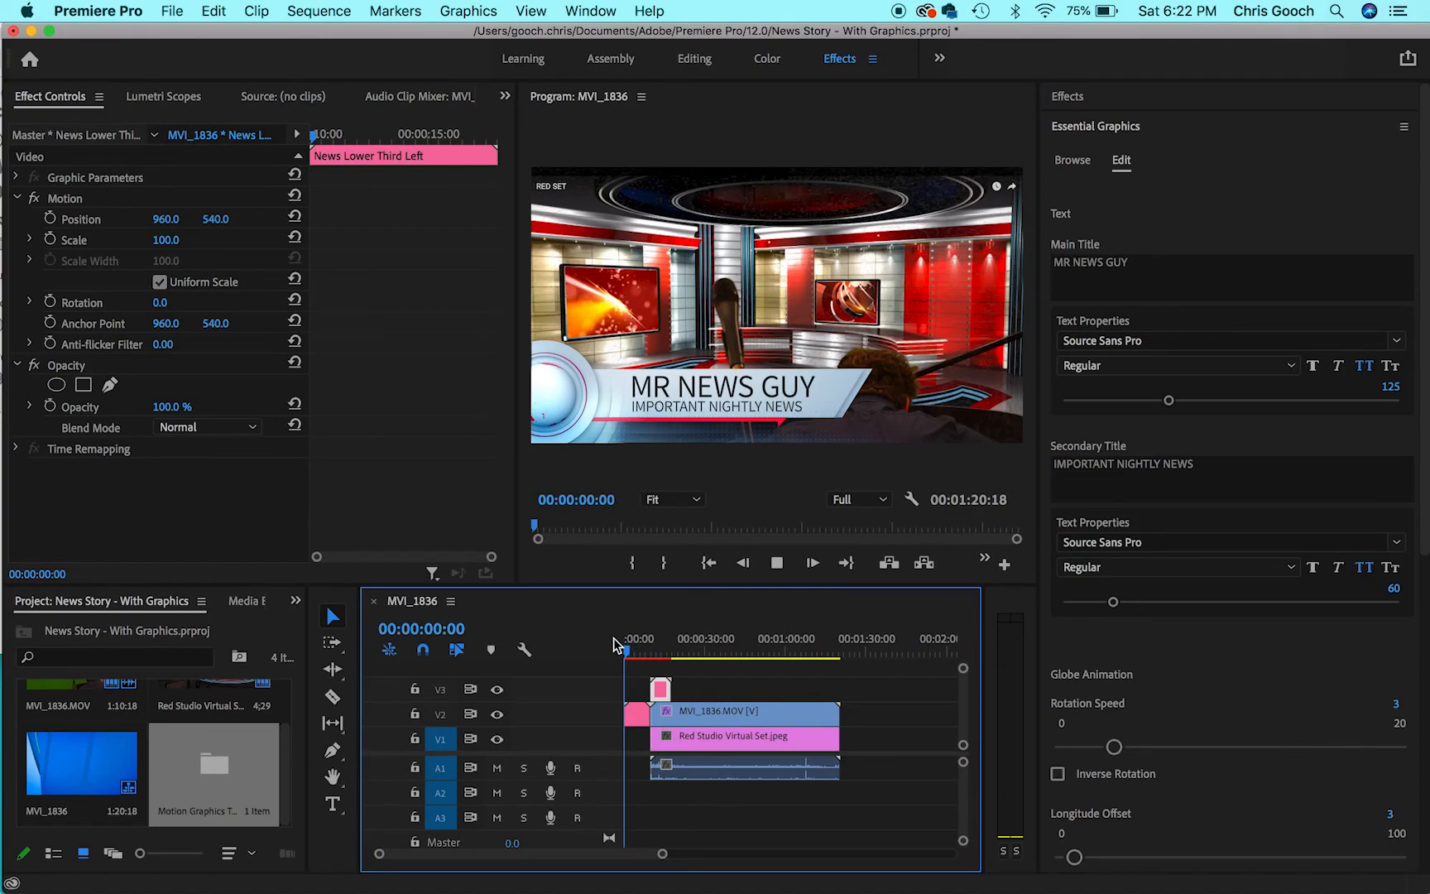